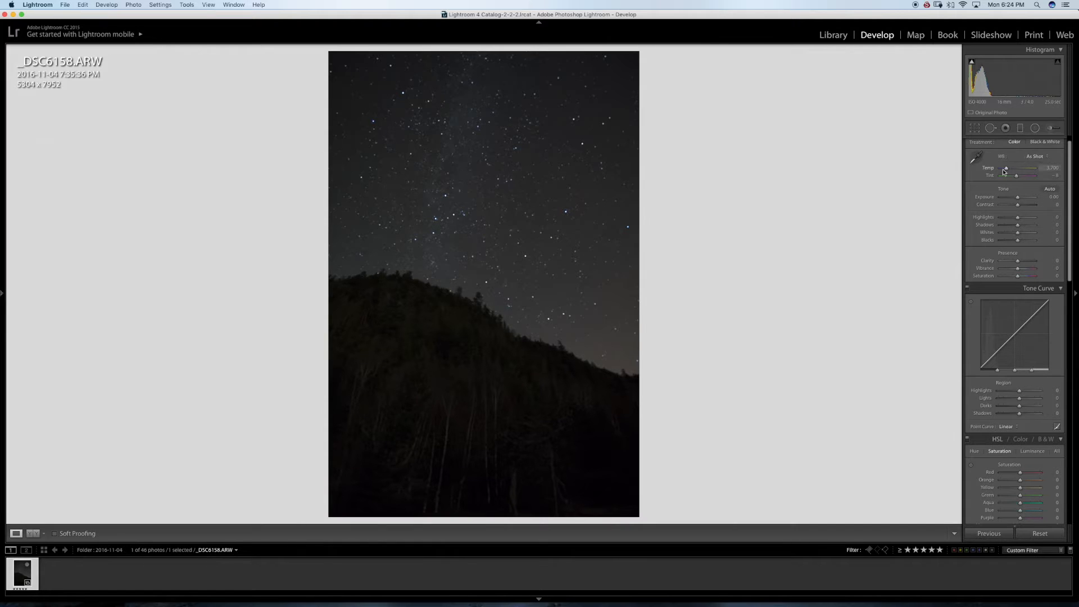
Step: Brighten the night sky photo to Exposure +1.85 and set its white balance to Temp 3,431 and Tint +20
drag(1018, 198, 1025, 201)
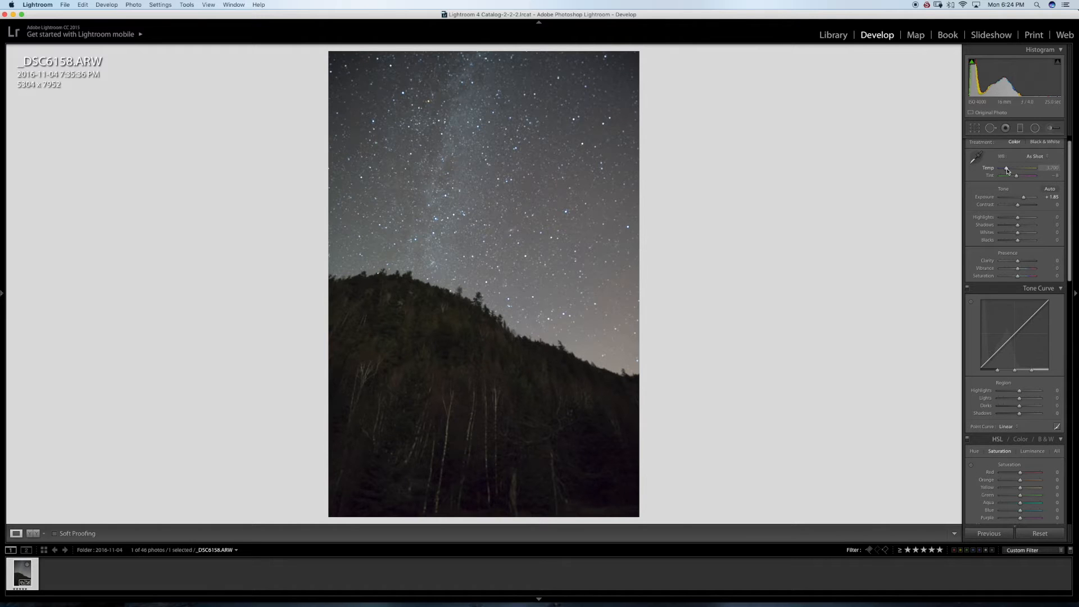
drag(1007, 171, 1005, 170)
drag(1018, 179, 1020, 179)
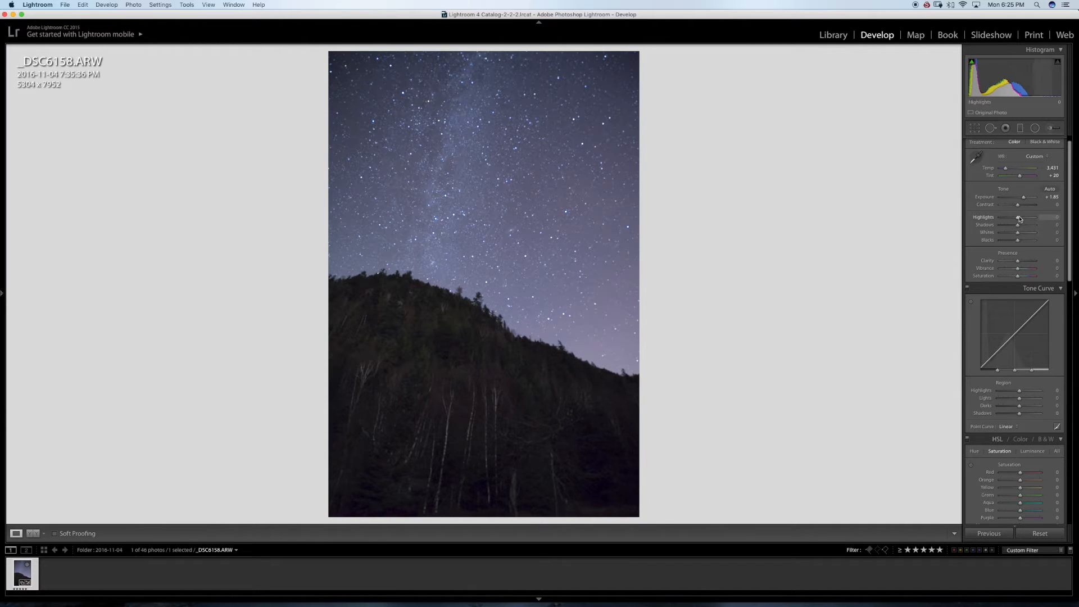
Step: Set the photo's Highlights to -43, Whites to +53 and Blacks to +31
drag(1016, 219, 1009, 219)
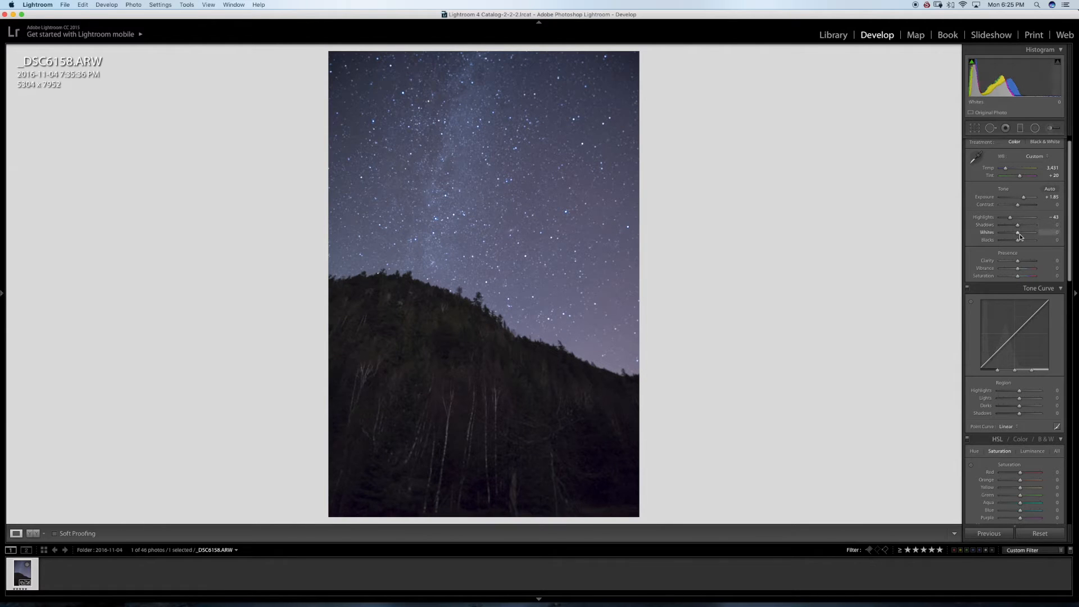
drag(1019, 236, 1028, 236)
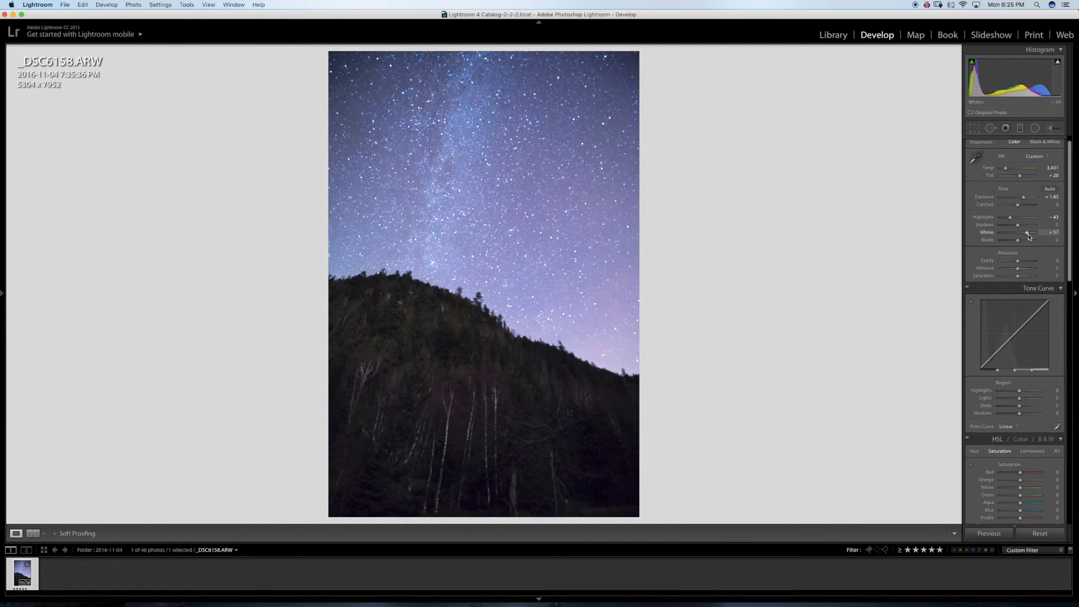
drag(1017, 240, 1024, 243)
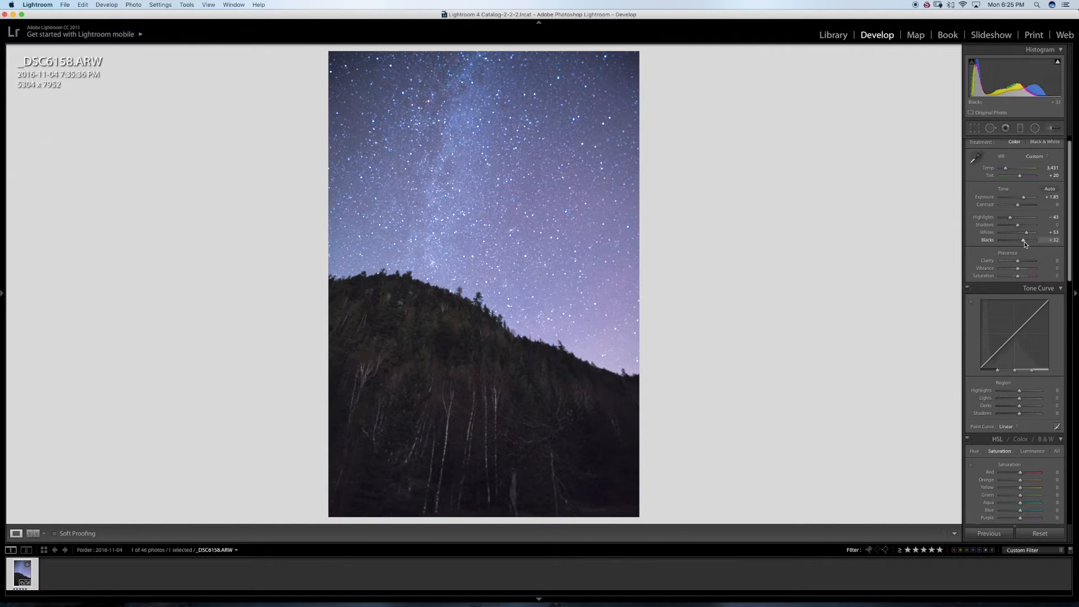
drag(1025, 245, 1025, 247)
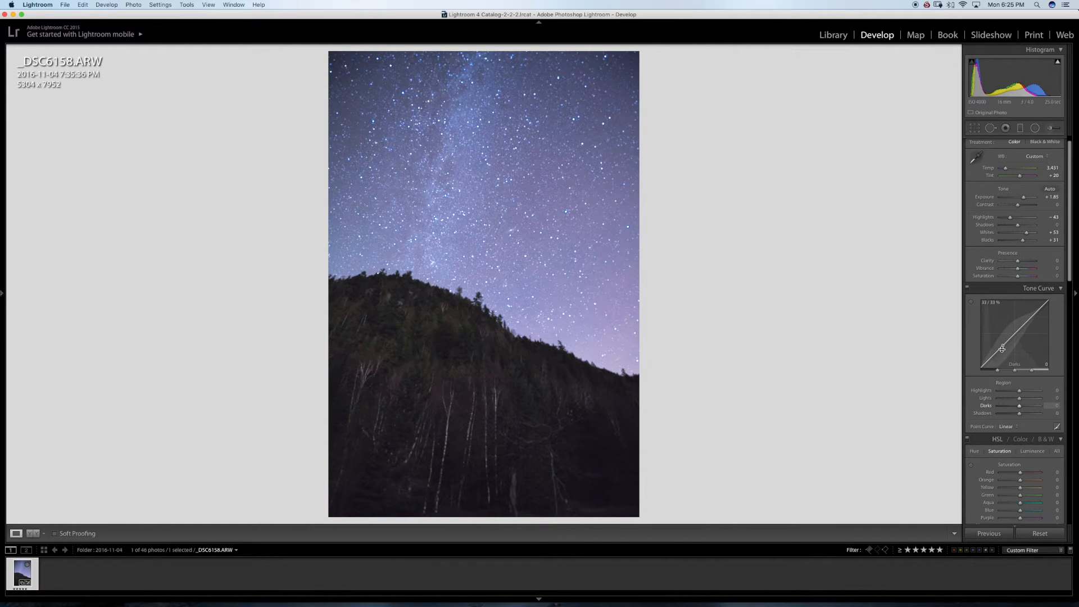
Step: Shape the tone curve into an S by lowering Darks to -27 and raising Lights to +41
drag(1001, 348, 1000, 352)
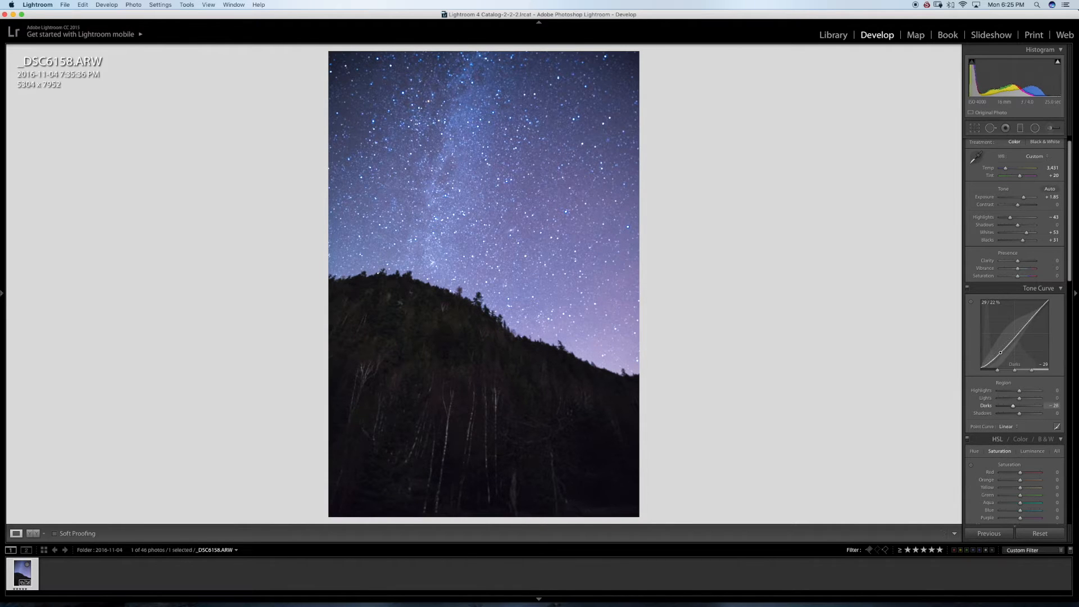
drag(1030, 319, 1030, 313)
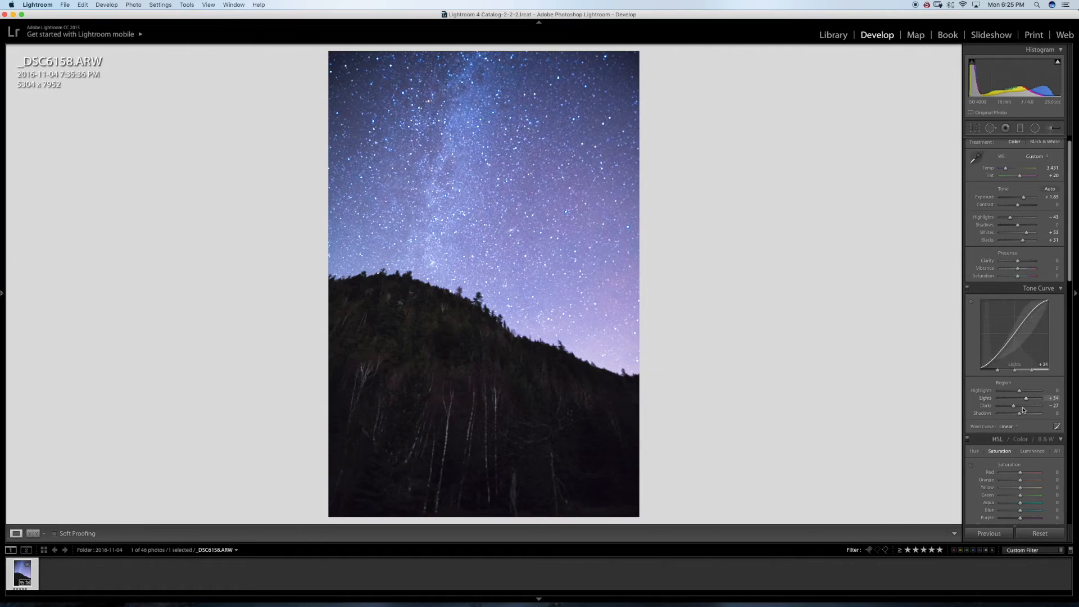
Step: Apply noise reduction with Luminance 35 and Color 41, and set the sharpening Amount to 49
scroll(1070, 266, down, 1)
scroll(1070, 265, down, 10)
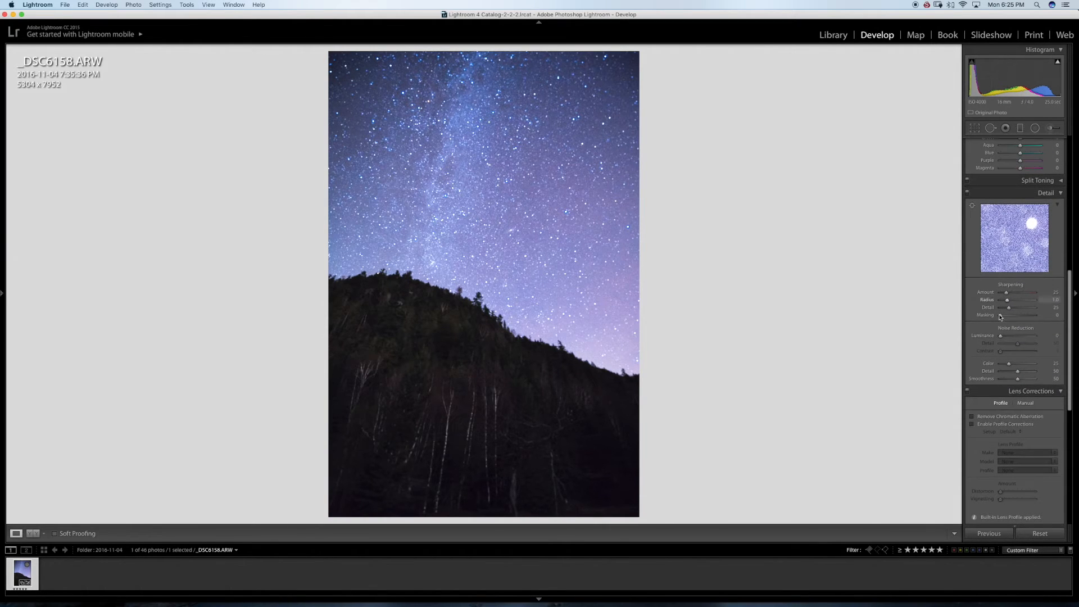
drag(1000, 336, 1011, 364)
drag(1006, 292, 1014, 294)
drag(1013, 293, 1011, 295)
Step: Enable lens profile corrections, set the Distortion amount to 0 and compare the photo with and without the correction
click(983, 426)
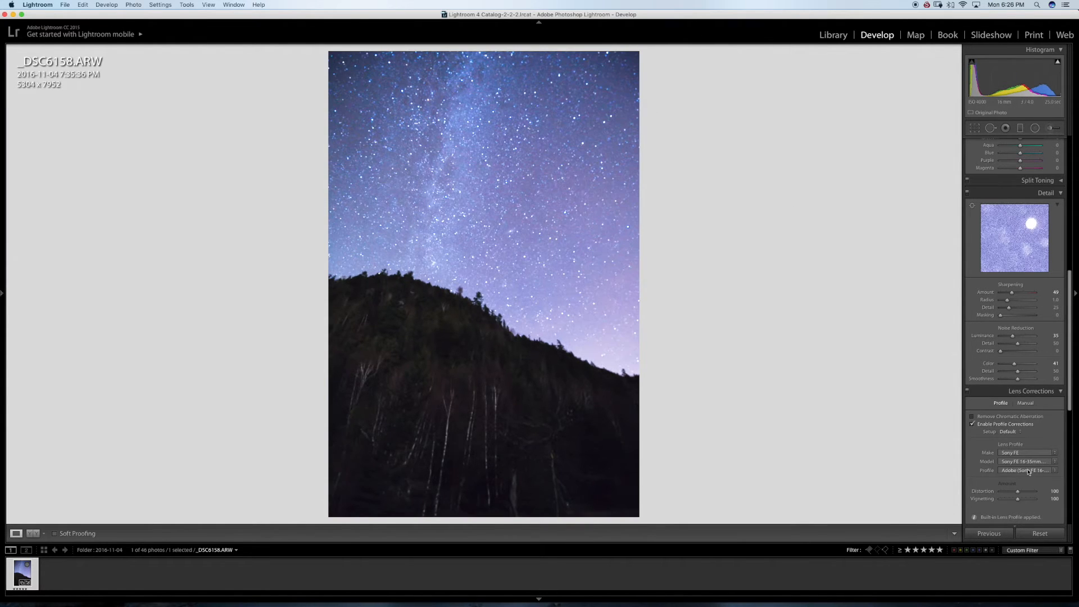
drag(1017, 491, 1000, 491)
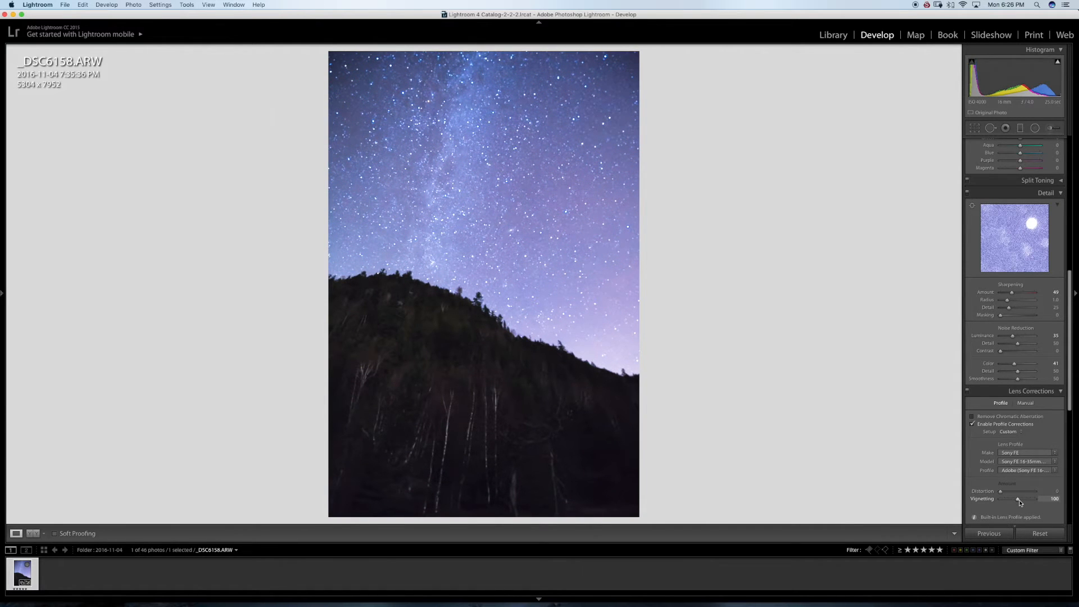
click(967, 390)
click(968, 390)
Step: Lower the Darks region of the tone curve to -32
drag(1066, 308, 1066, 186)
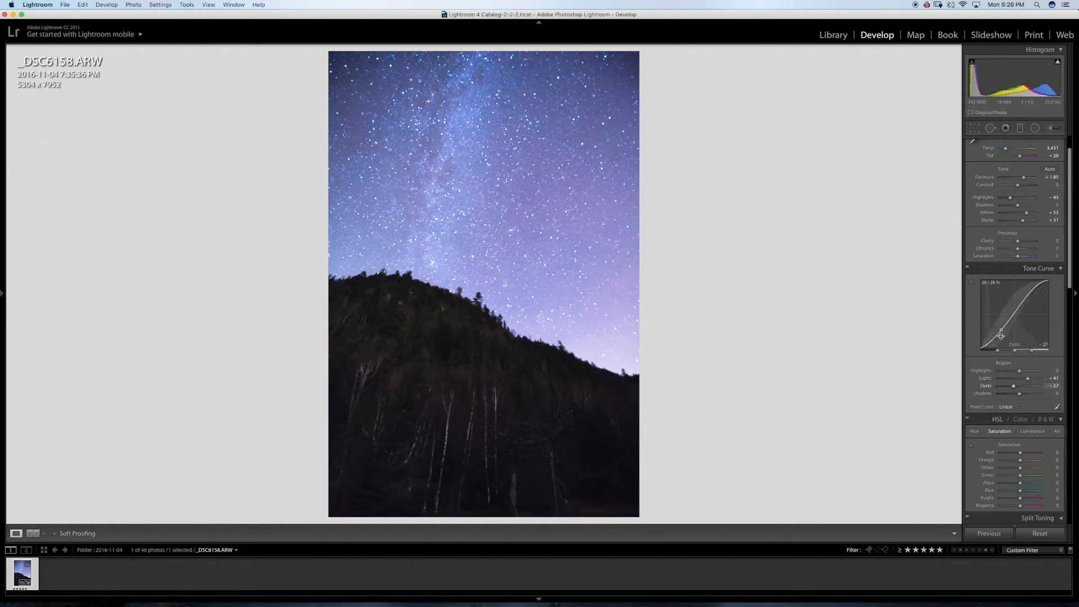
drag(998, 334, 998, 335)
Step: Add a radial filter with Exposure -0.71, stretched into a large centred ellipse that darkens the photo's corners
mouse_move(1068, 242)
mouse_down()
mouse_move(1068, 353)
mouse_move(1066, 236)
mouse_up()
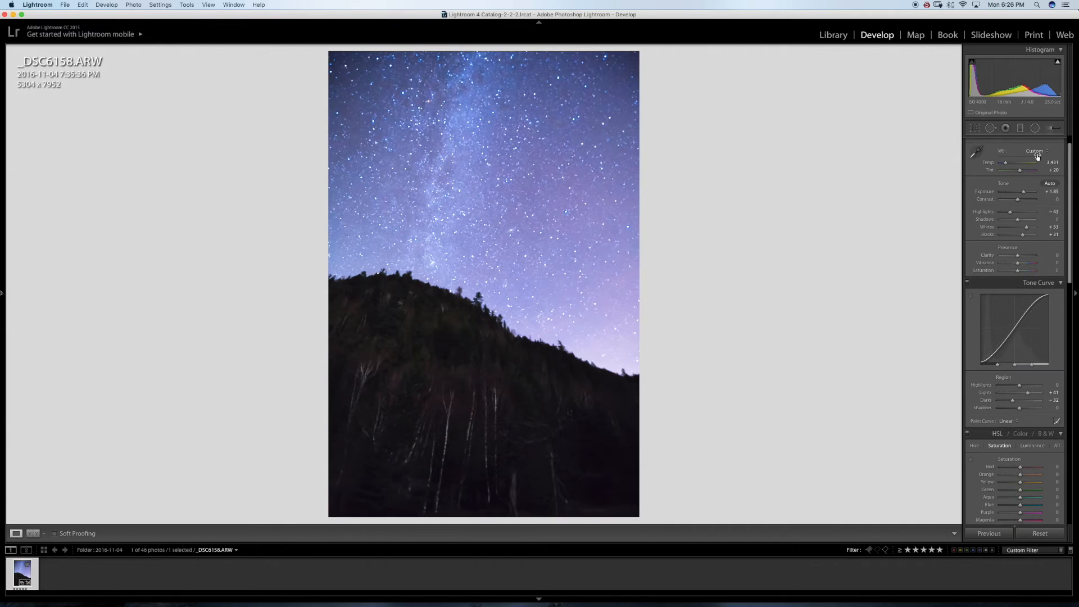
click(1035, 132)
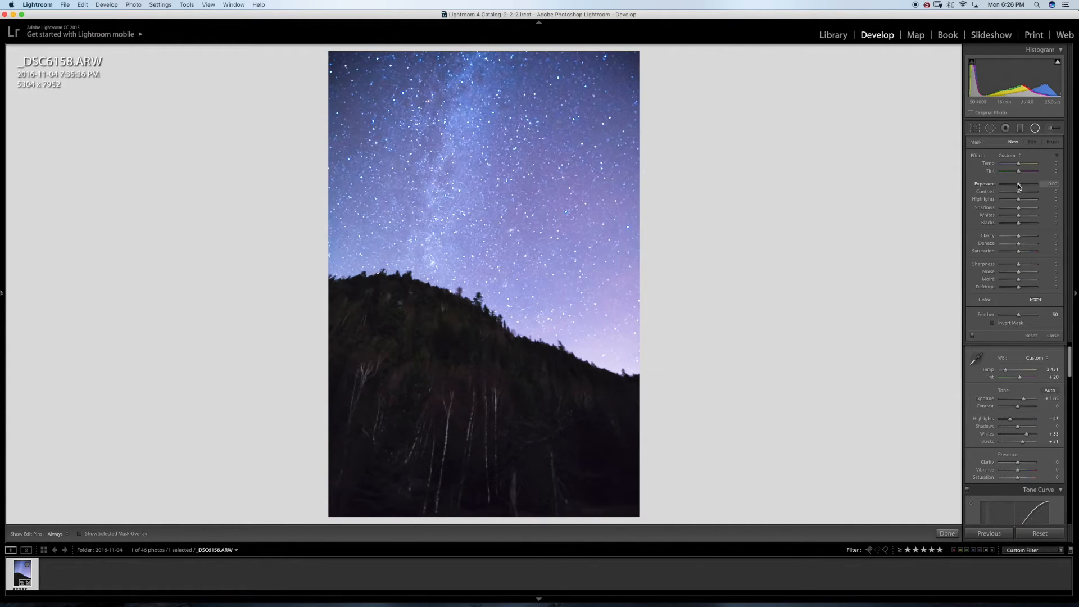
drag(1019, 188, 1015, 187)
drag(471, 100, 646, 461)
drag(514, 180, 528, 460)
drag(524, 203, 529, 327)
drag(491, 126, 491, 255)
drag(495, 365, 479, 175)
drag(651, 275, 681, 276)
drag(556, 287, 551, 275)
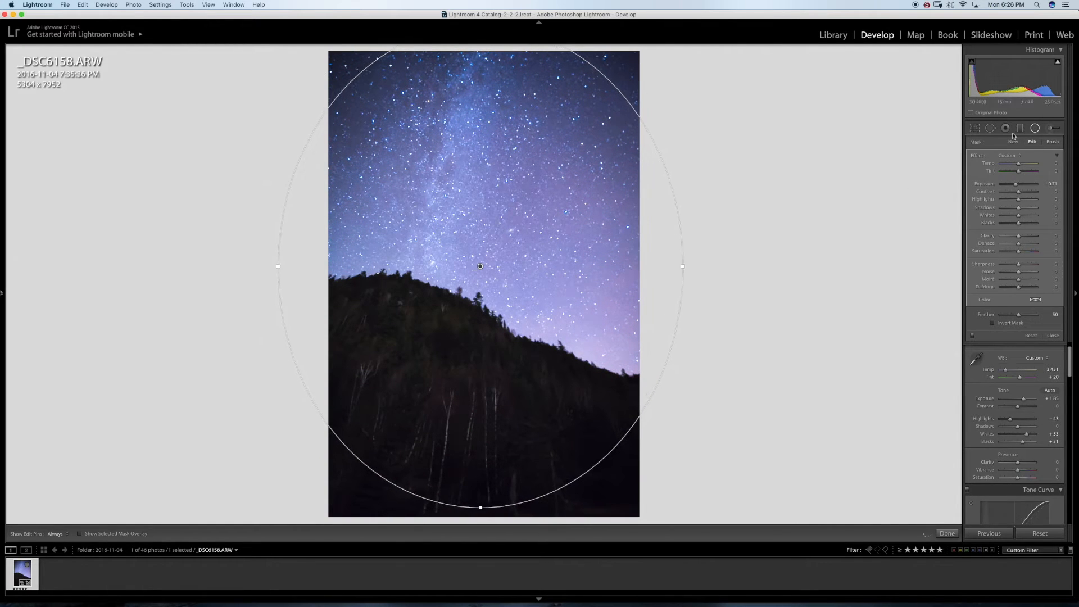
click(1034, 130)
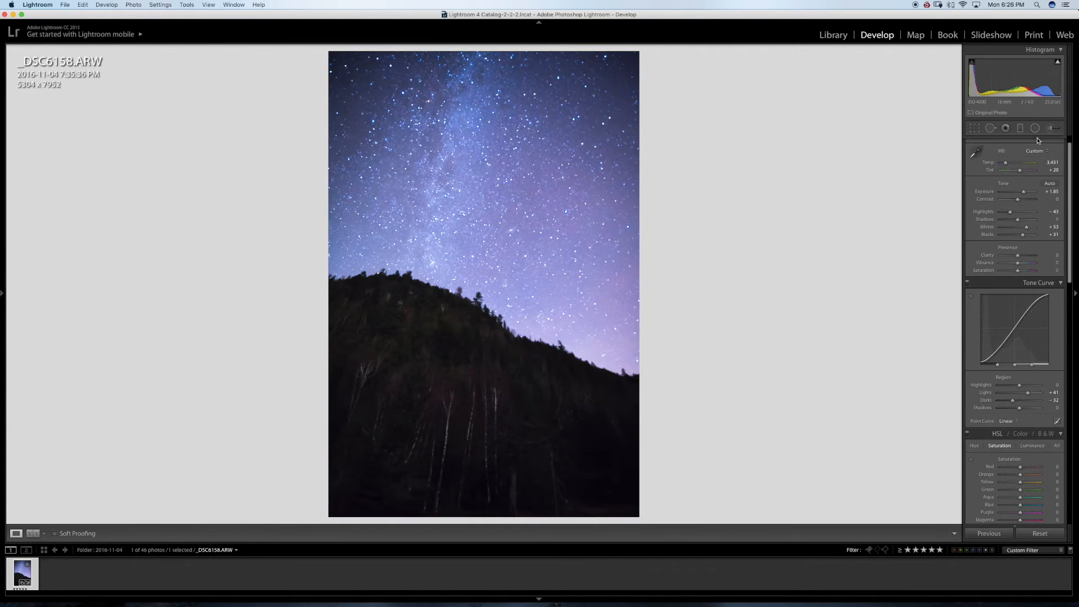
Step: Brush a local adjustment over the Milky Way at Flow 100, with Exposure 0, Contrast 27 and Clarity 14
click(1050, 128)
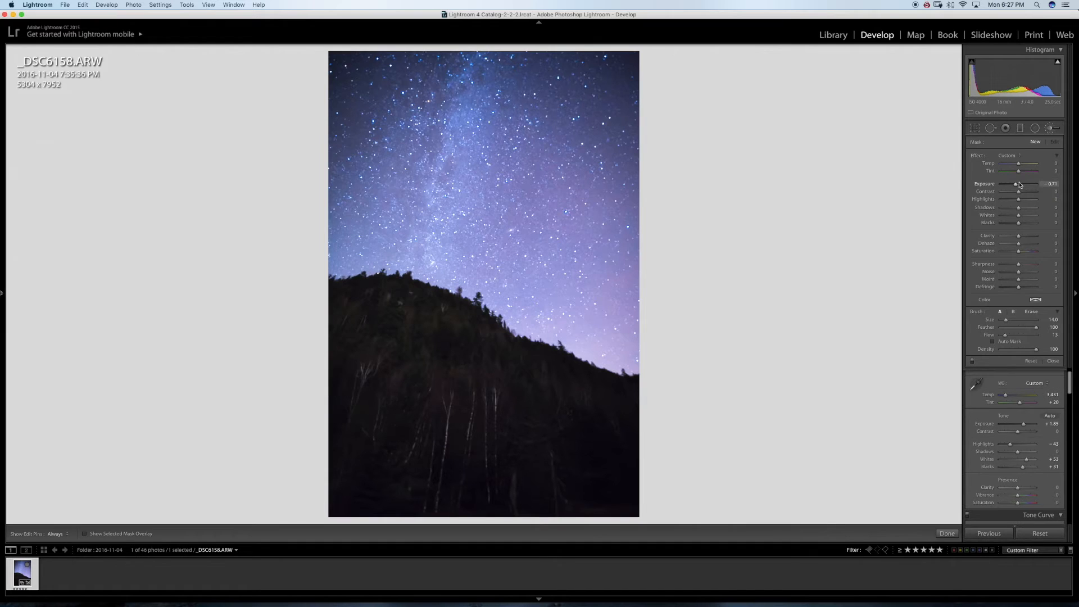
double_click(1017, 184)
drag(1019, 192, 1024, 192)
drag(1002, 338, 1061, 336)
drag(1025, 194, 1027, 194)
key(h)
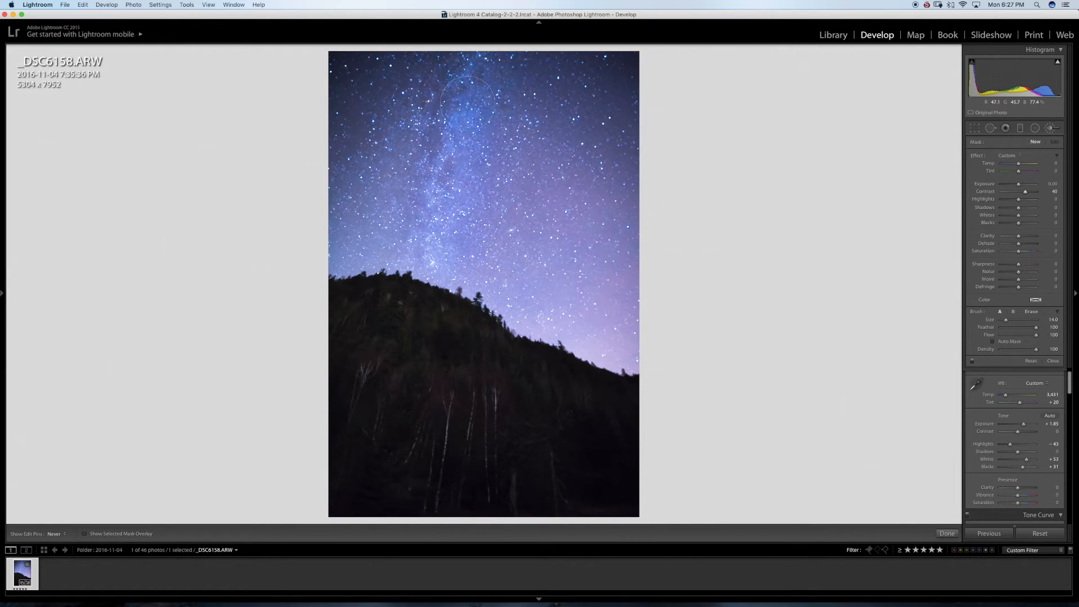
key(h)
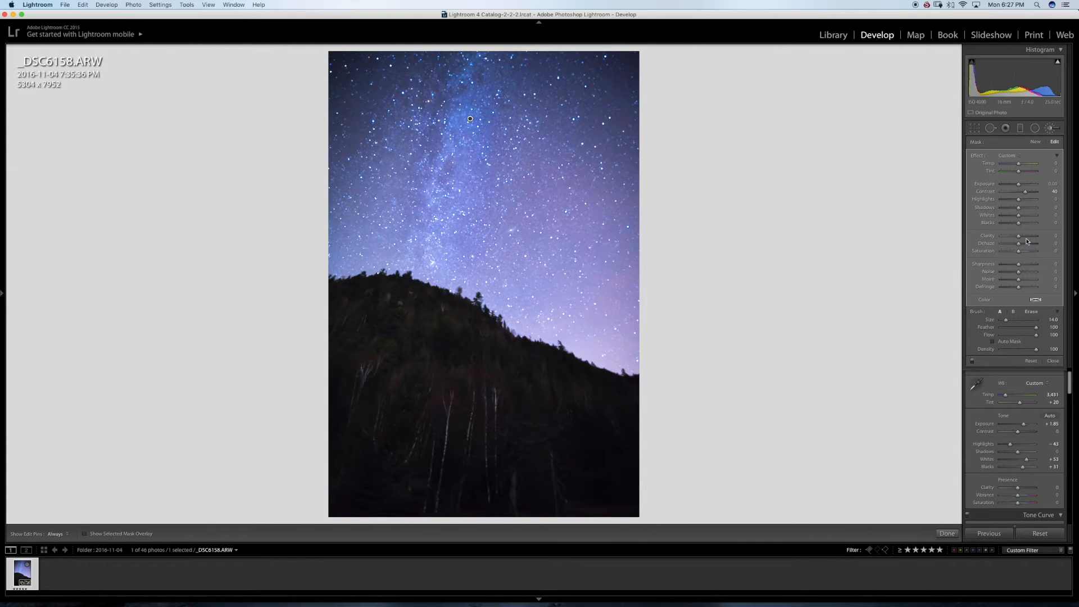
drag(1019, 236, 1022, 237)
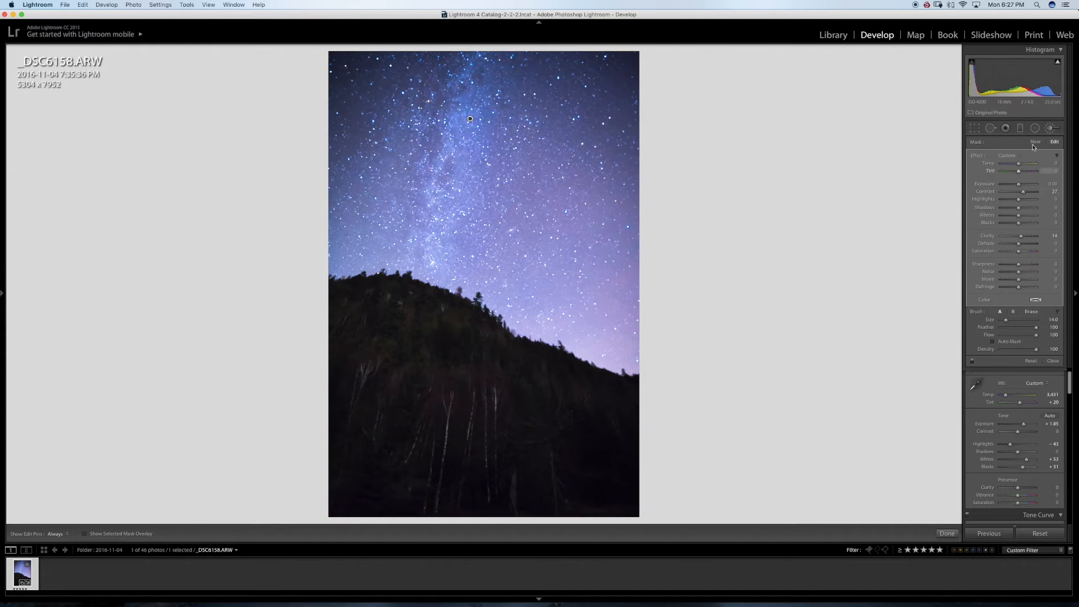
click(1049, 127)
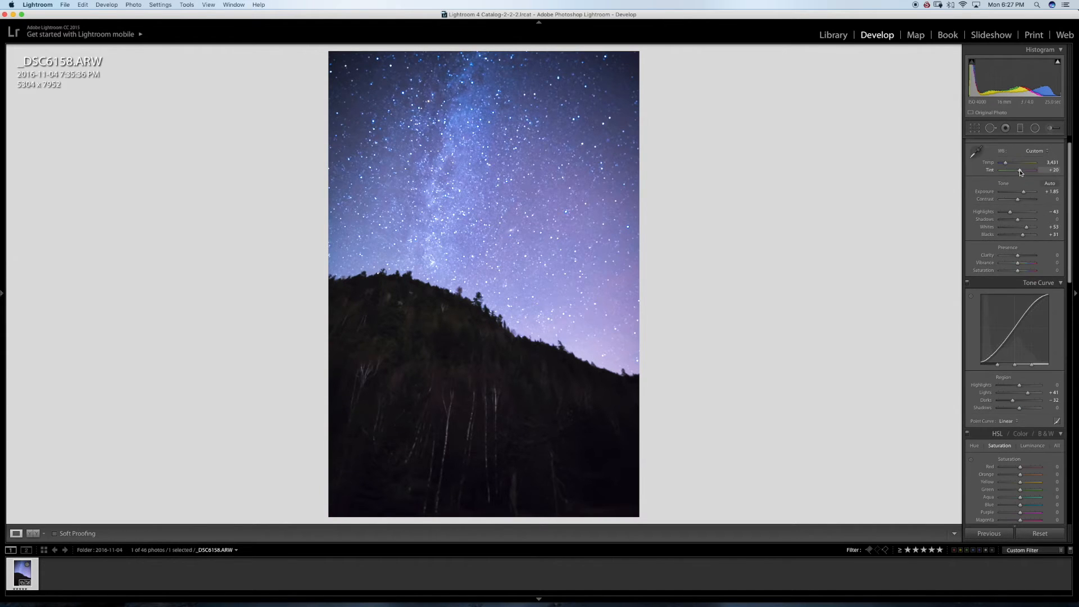
Step: Warm the photo's colour temperature slightly and set Tint to +19
drag(1024, 173, 1024, 173)
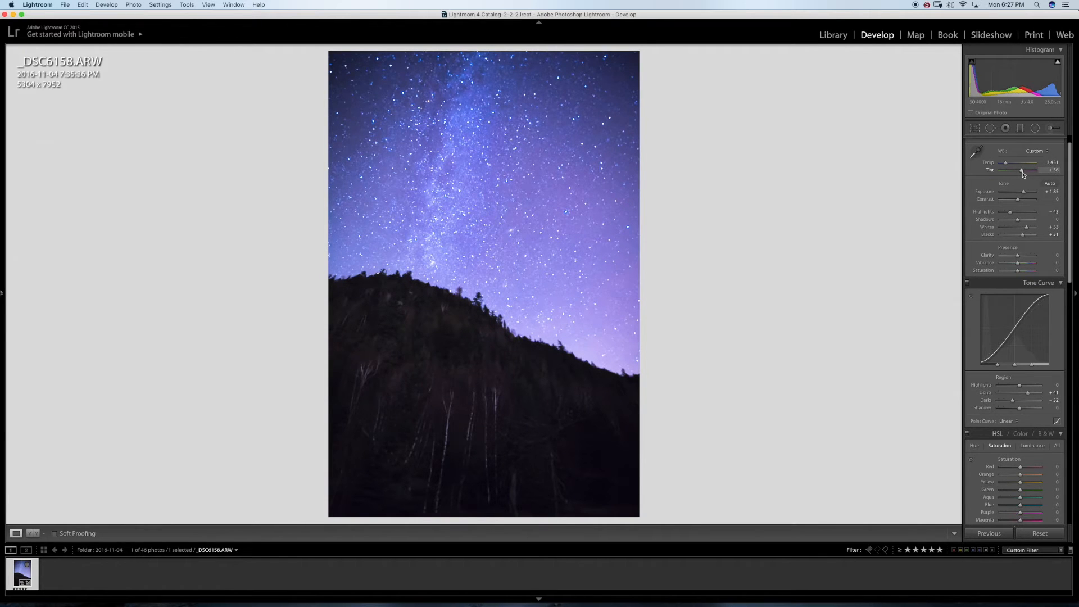
drag(1005, 164, 1007, 166)
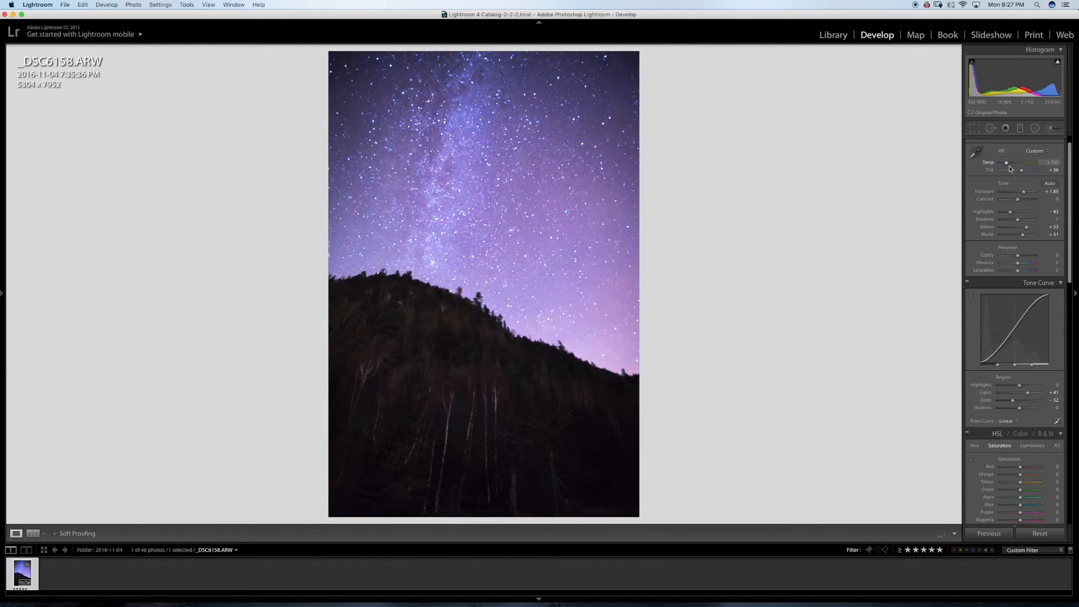
drag(1021, 171, 1020, 173)
drag(1022, 173, 1021, 174)
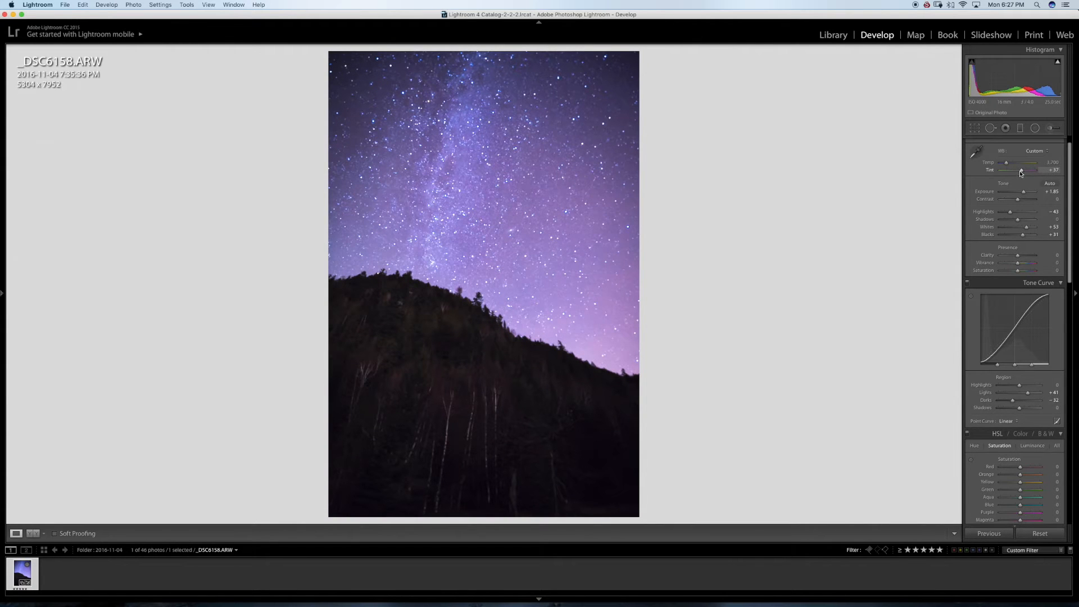
click(1018, 173)
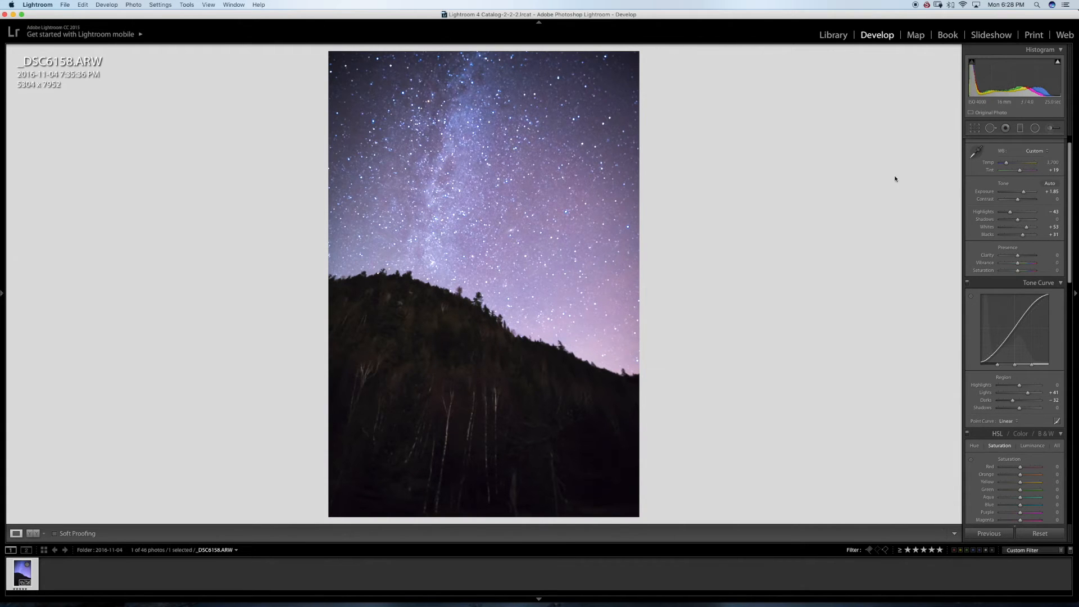
Step: Brighten the Milky Way band with a new brush adjustment at Exposure 0.70, Contrast 0, Size 9 and Flow 20
click(1058, 133)
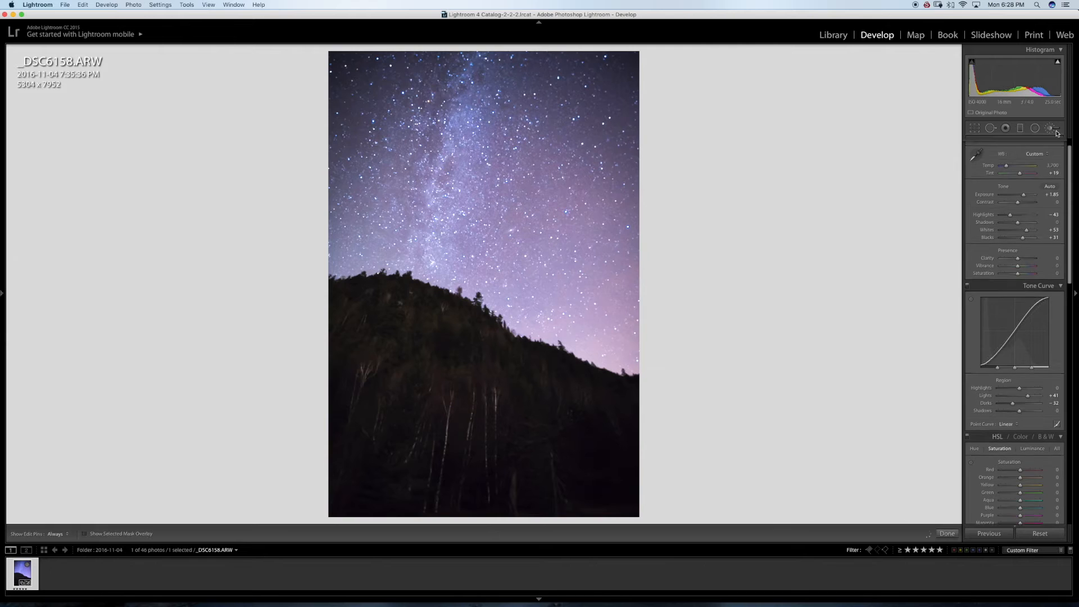
drag(1036, 335, 1007, 340)
double_click(1025, 192)
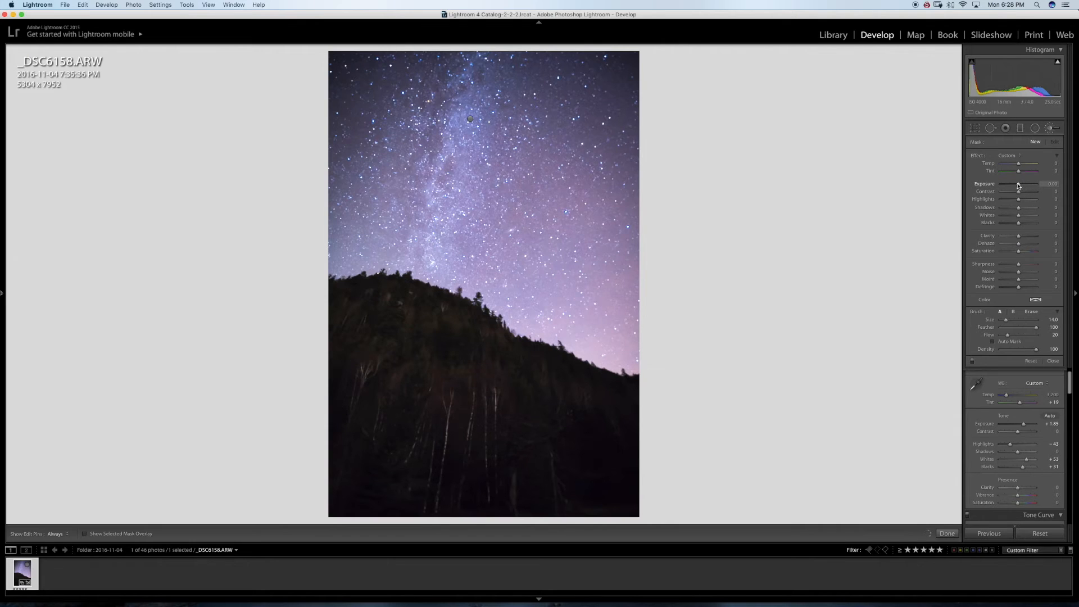
drag(1017, 186, 1020, 187)
key(bracketleft)
key(bracketleft)
key(bracketleft)
key(bracketleft)
key(bracketleft)
key(h)
drag(456, 124, 441, 165)
key(h)
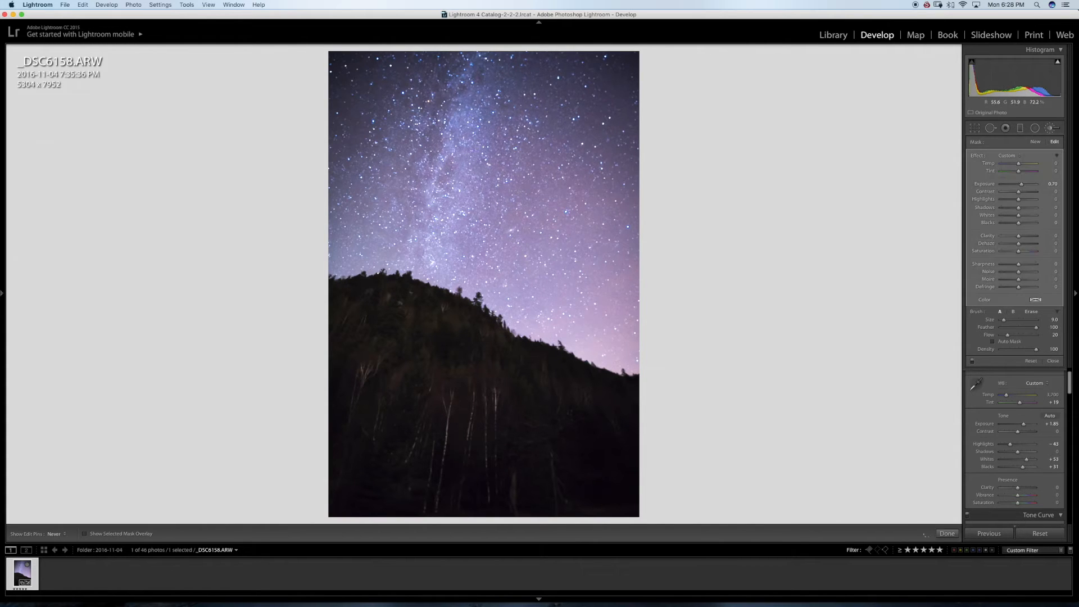
key(h)
drag(428, 224, 471, 68)
click(1052, 128)
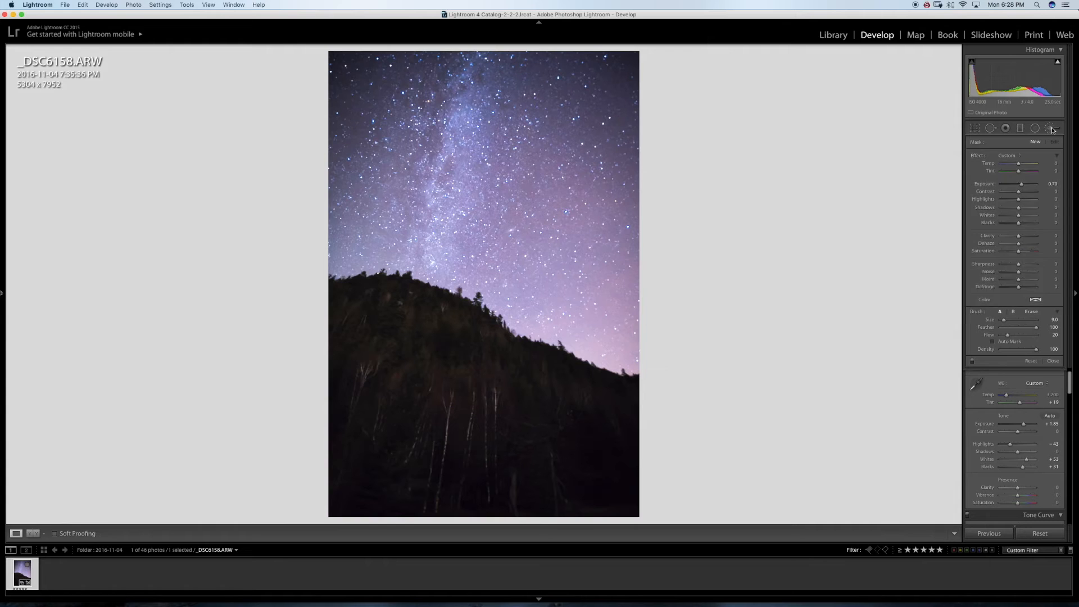
Step: Darken the dark lanes within the Milky Way using a new brush adjustment at Exposure -0.71 and Size 4
click(1052, 128)
drag(1022, 186, 1014, 187)
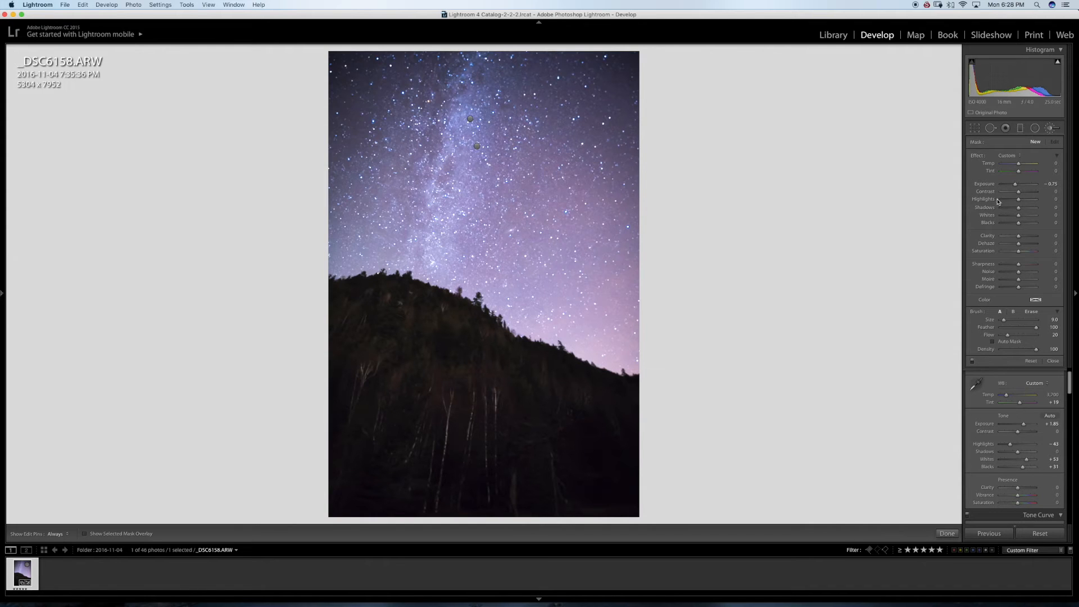
scroll(590, 238, down, 4)
scroll(590, 237, down, 1)
key(h)
click(455, 143)
key(h)
key(h)
key(h)
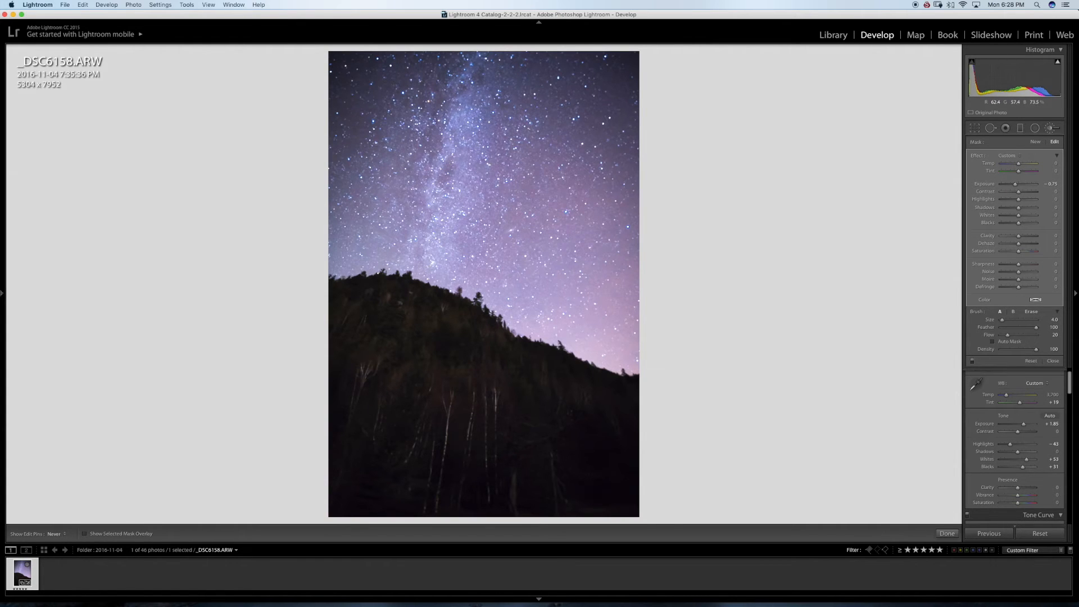
key(h)
click(1050, 128)
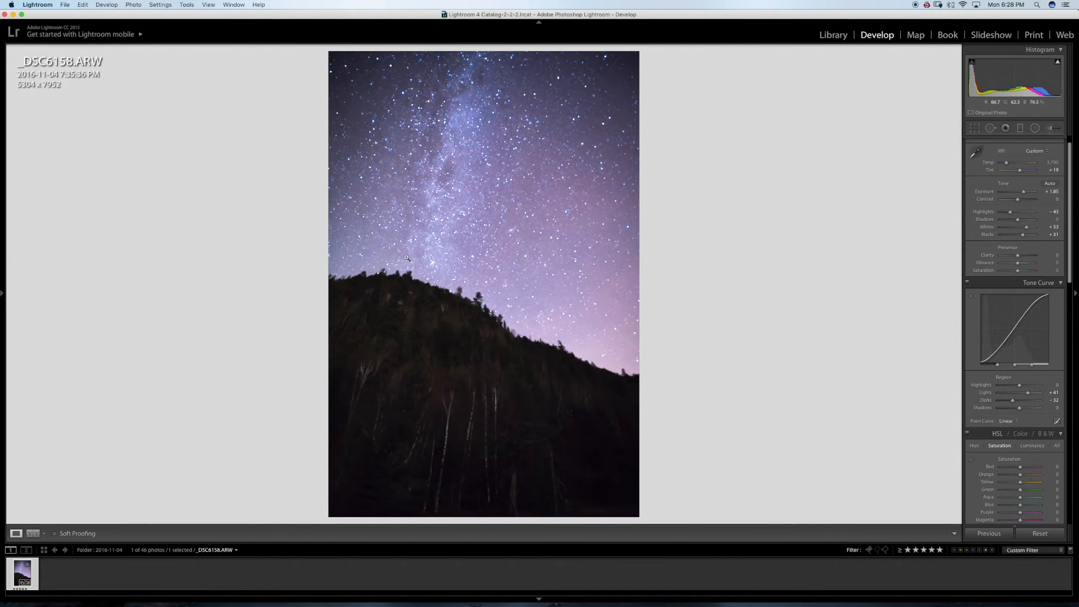
click(1051, 128)
click(1052, 128)
Step: Send the edited Milky Way photo from Lightroom to Adobe Photoshop CC 2015.5 for editing
drag(1068, 247, 1065, 349)
scroll(1065, 349, down, 10)
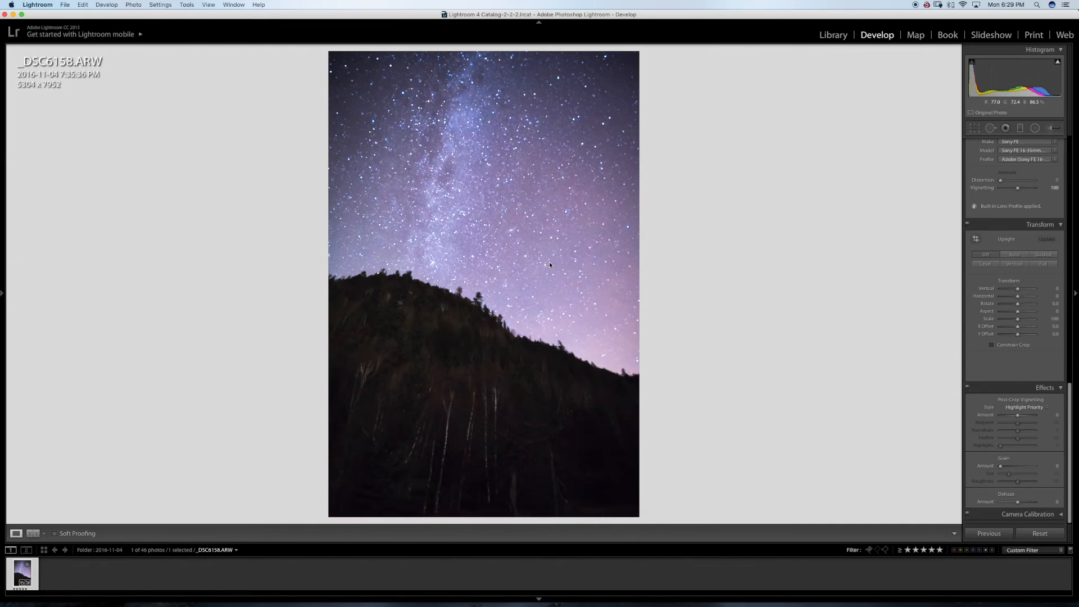
right_click(554, 280)
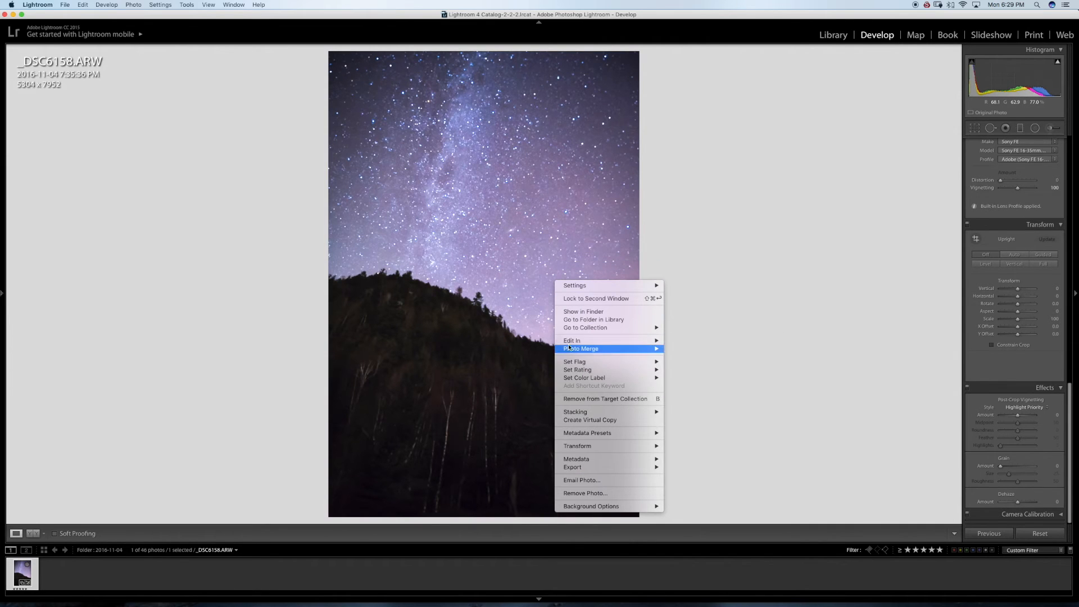
mouse_move(587, 343)
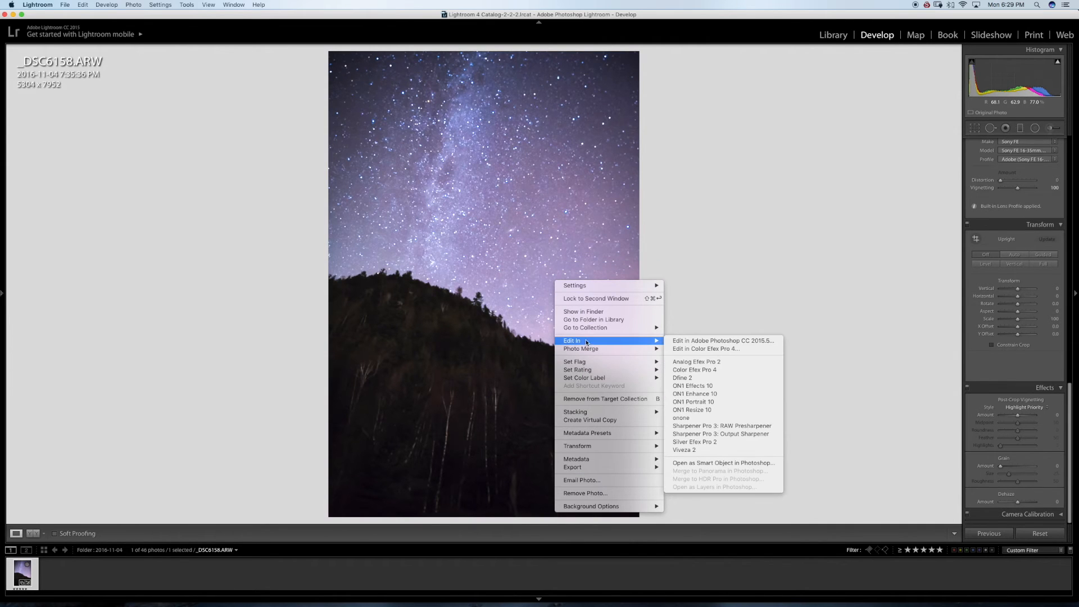
click(688, 341)
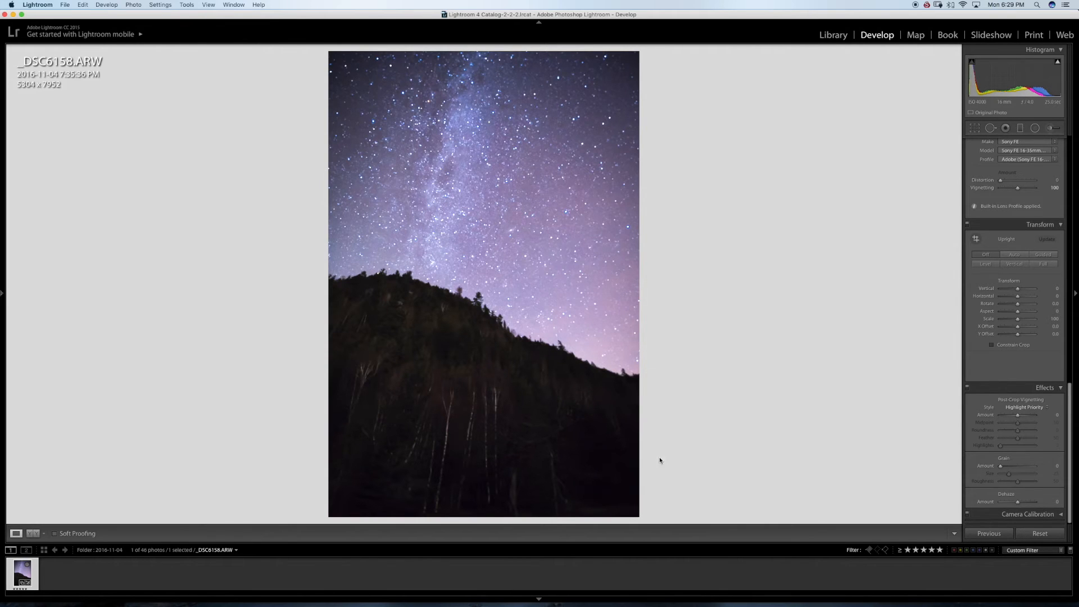
mouse_move(790, 605)
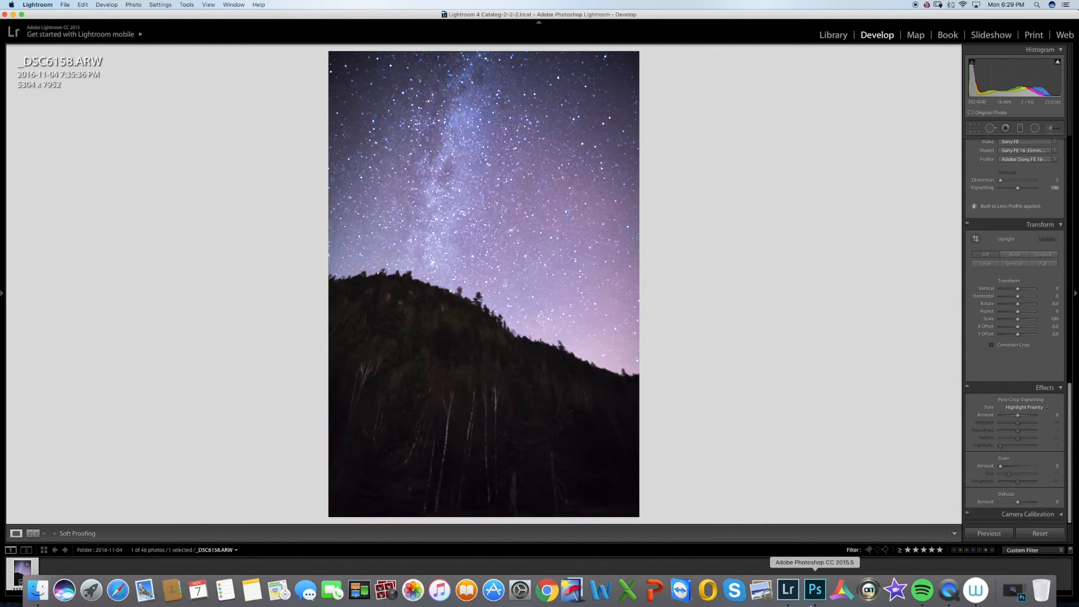
click(815, 591)
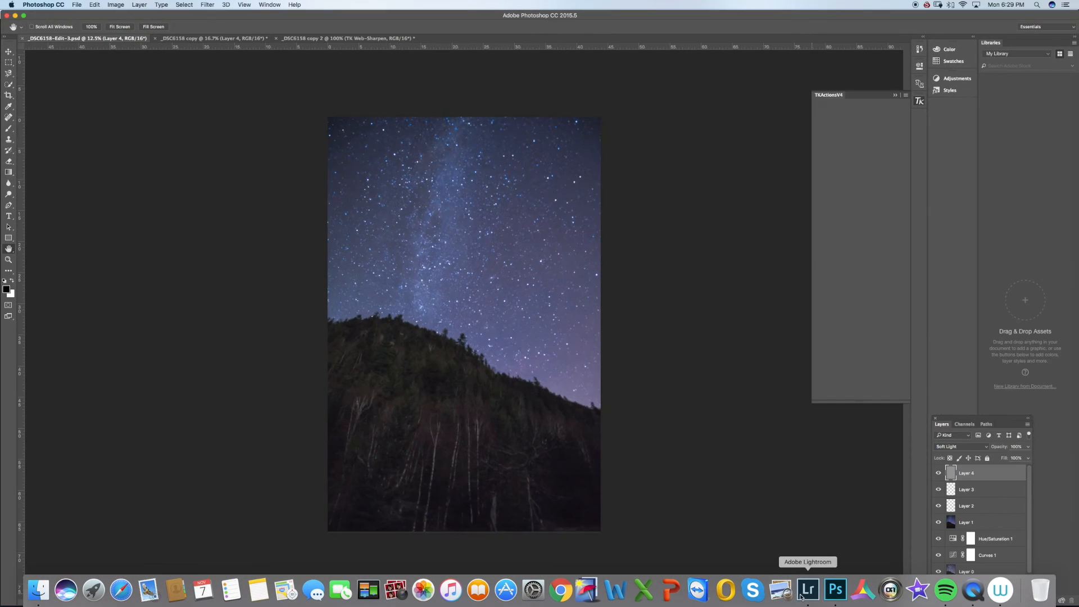
click(802, 596)
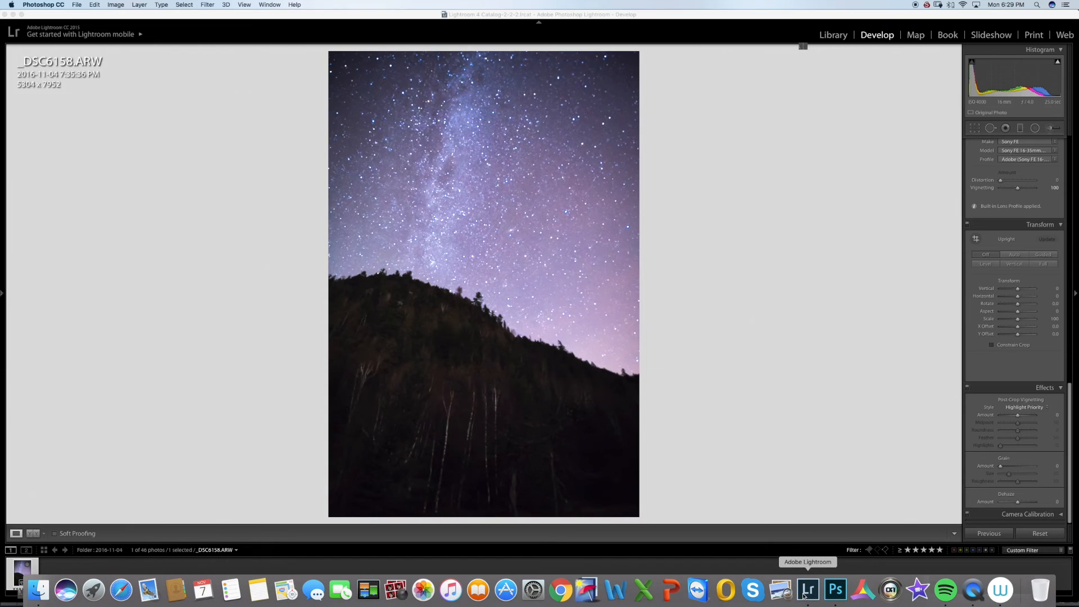
click(832, 595)
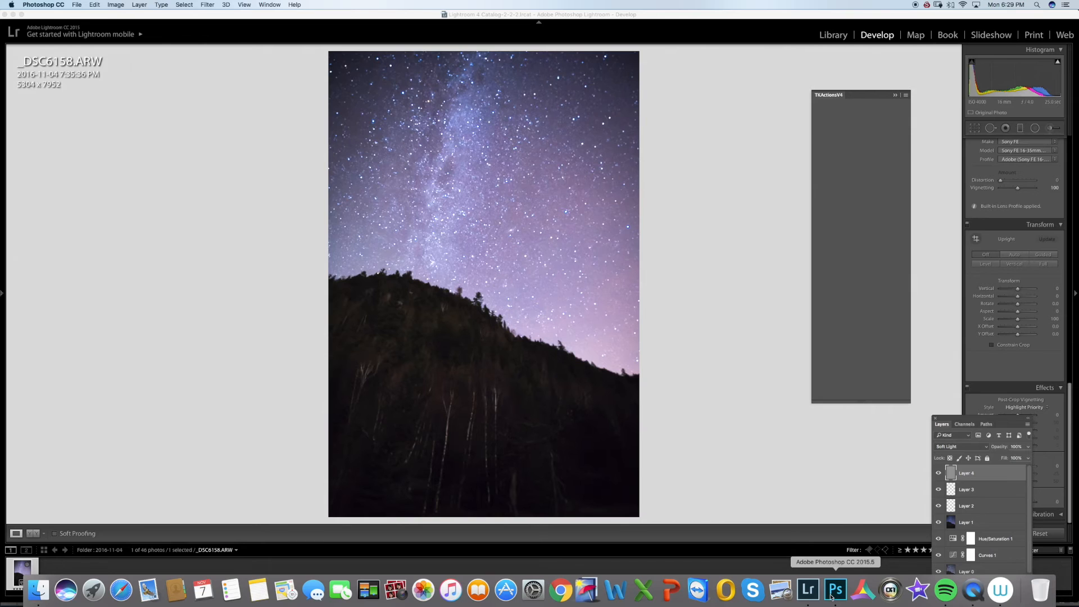
click(811, 596)
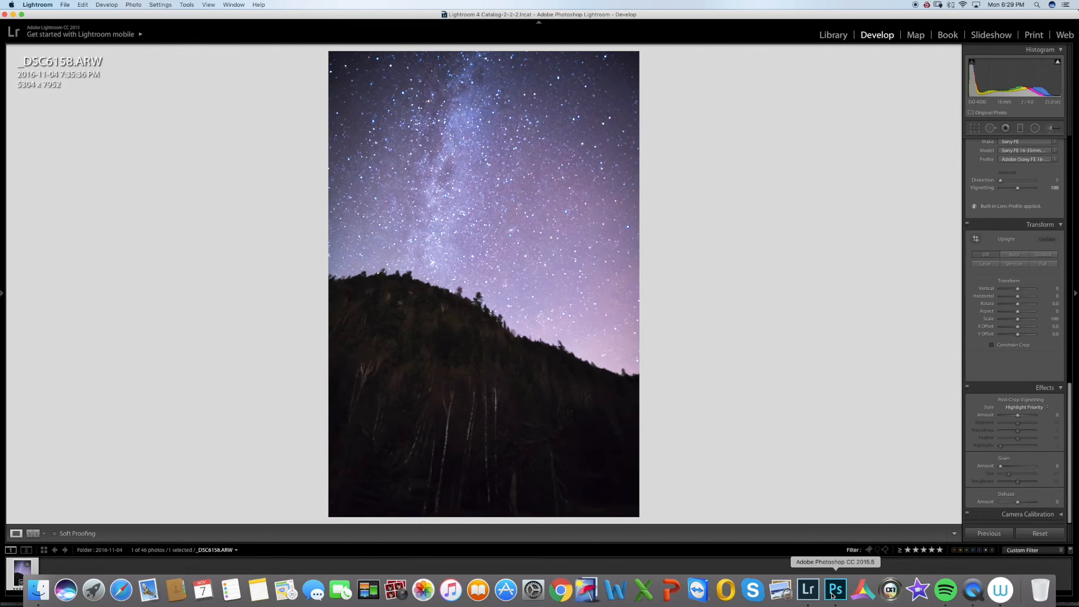
click(834, 594)
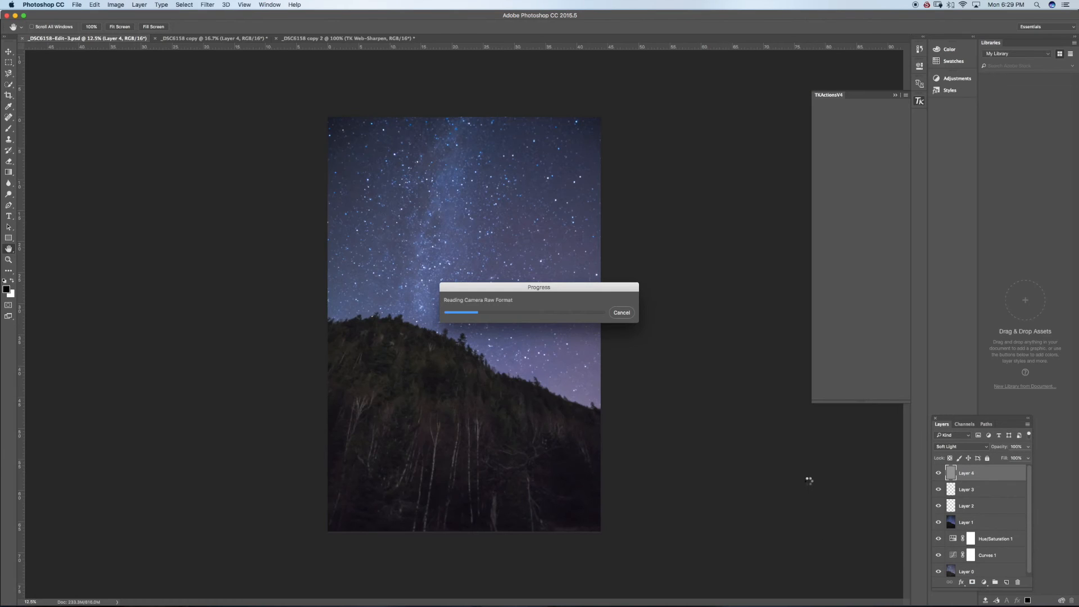
mouse_move(754, 605)
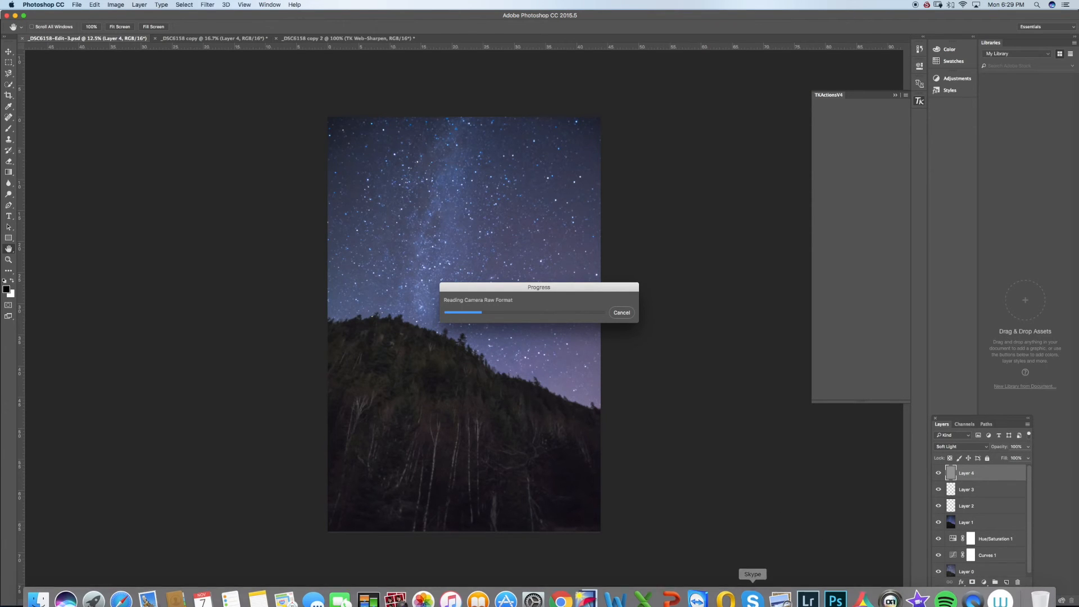
click(804, 603)
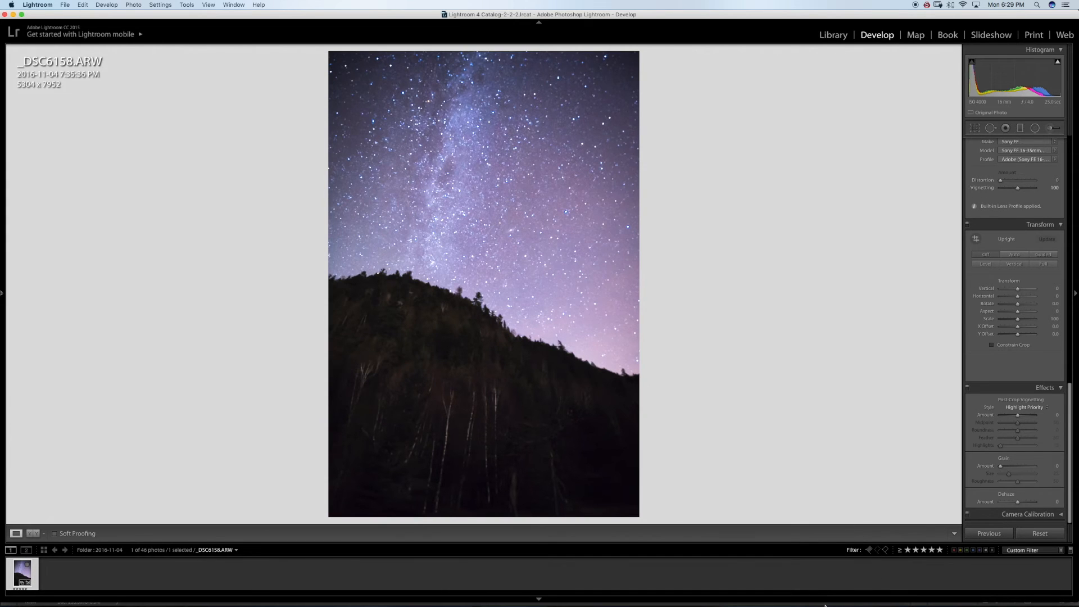
mouse_move(824, 605)
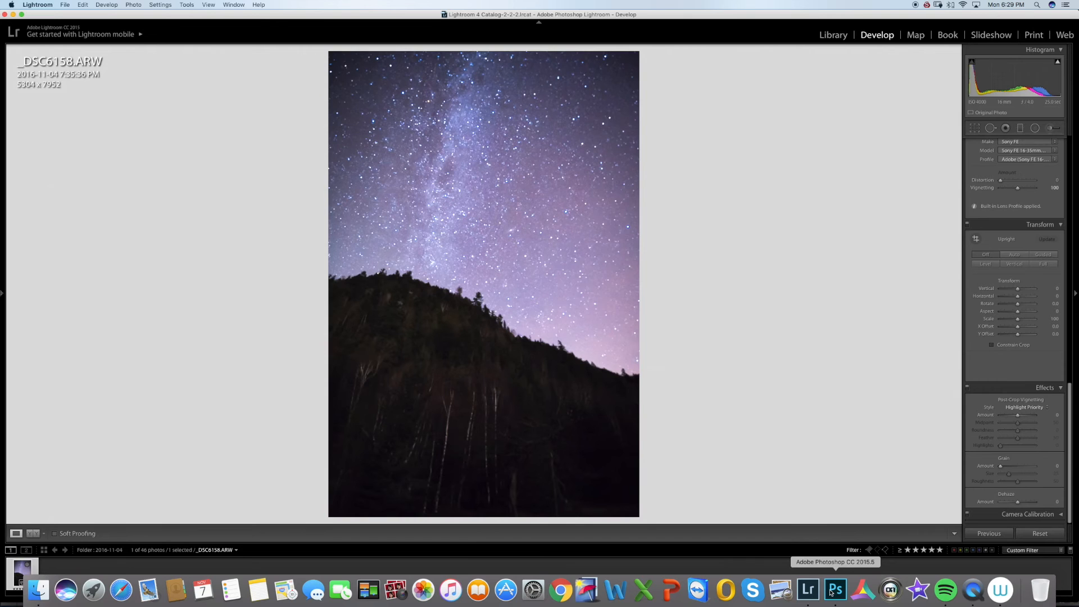
Step: Switch to Photoshop, collapse the TKActions panel, and add a Hue/Saturation adjustment layer above the photo
click(831, 591)
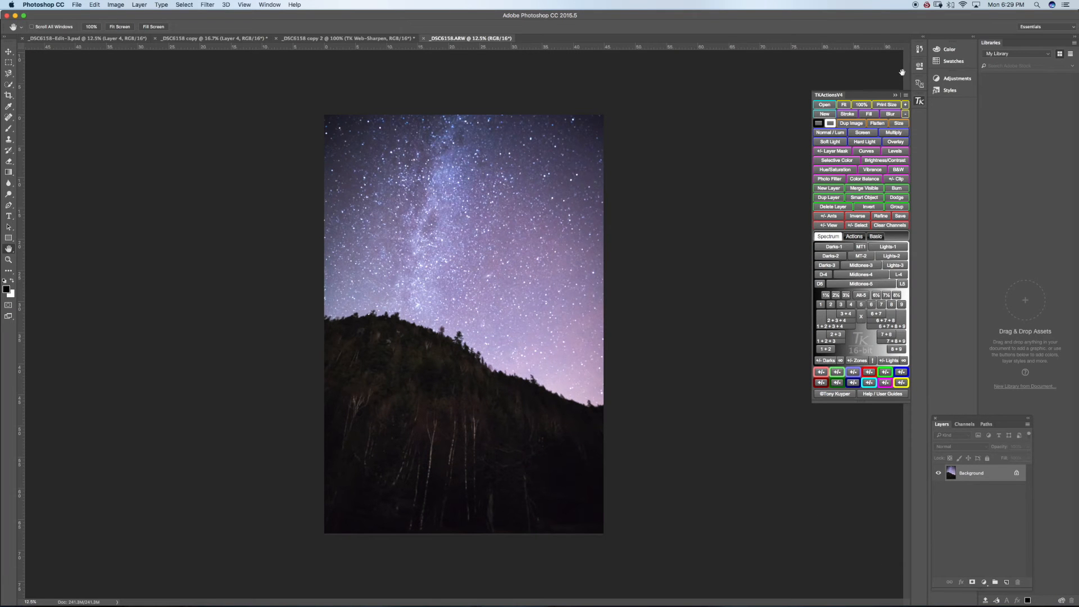
click(895, 95)
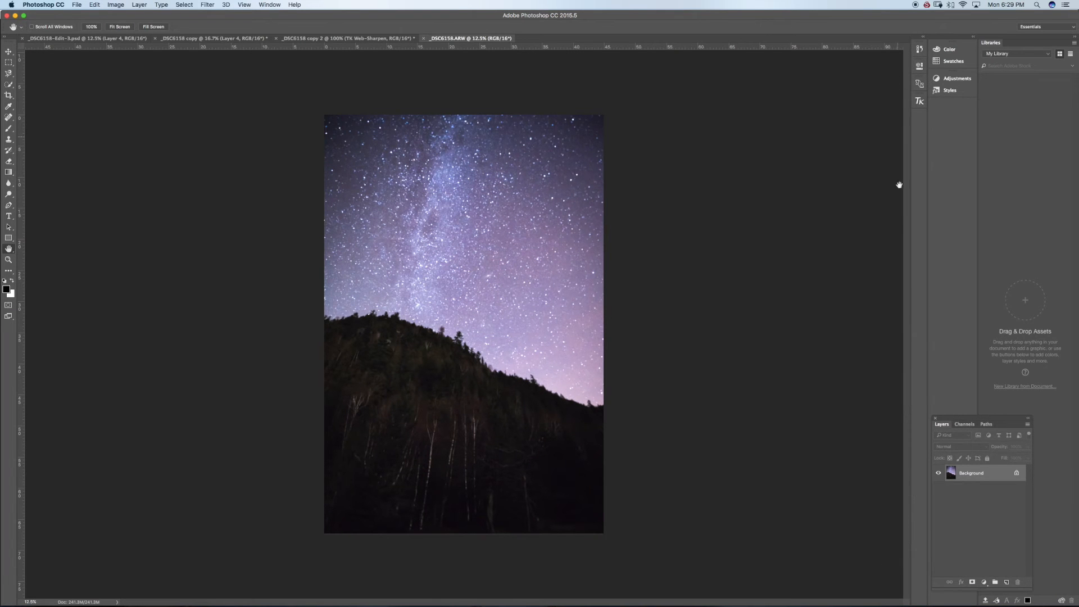
click(984, 583)
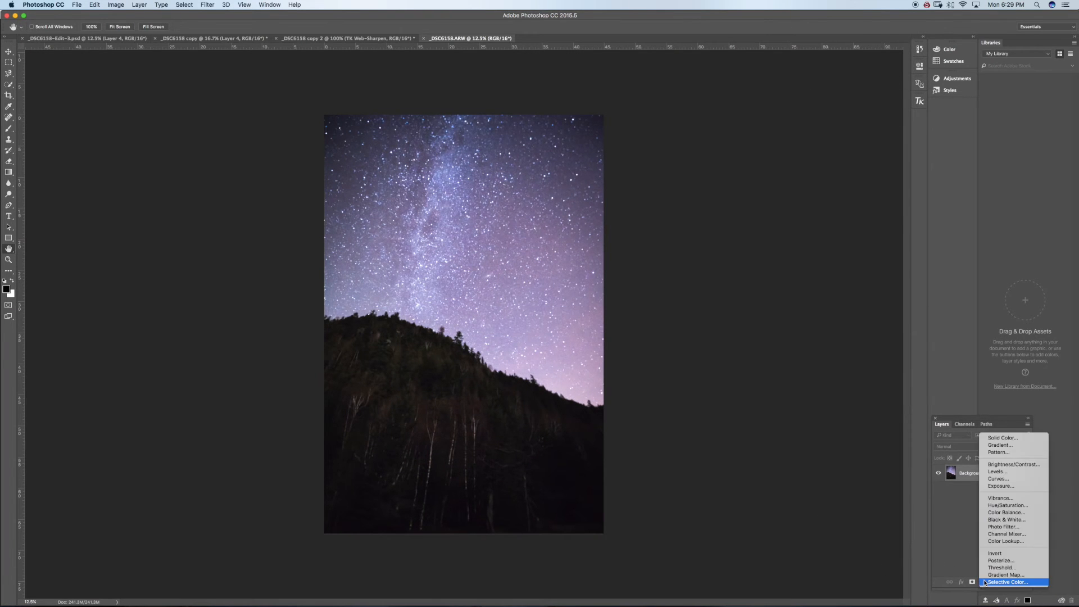
click(997, 505)
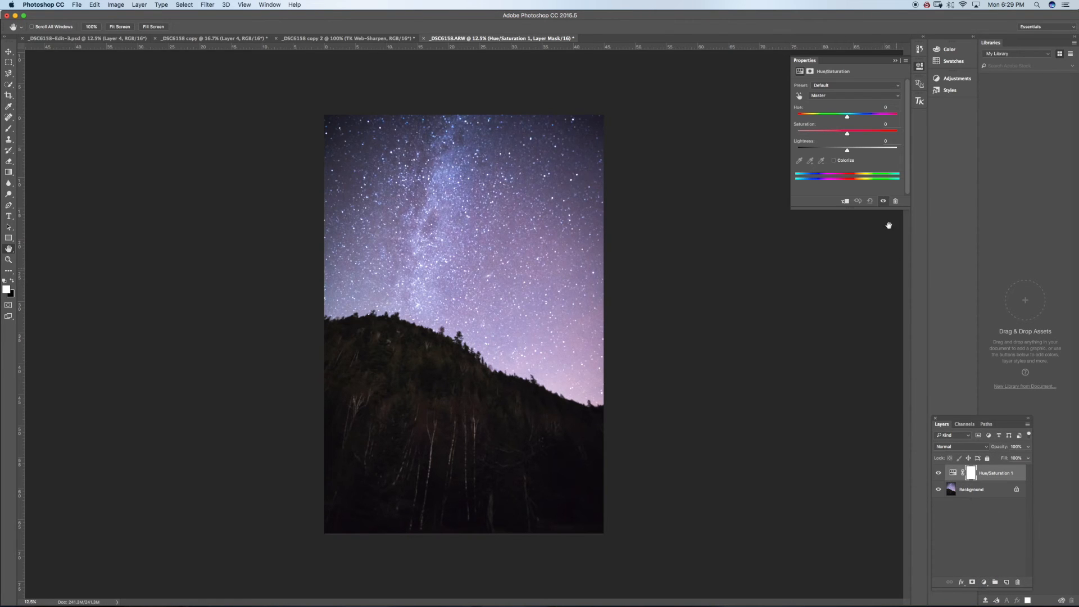
Step: Adjust the colour saturation of the Milky Way and the purple sky with on-image targeted adjustment, comparing the layer on and off
click(799, 95)
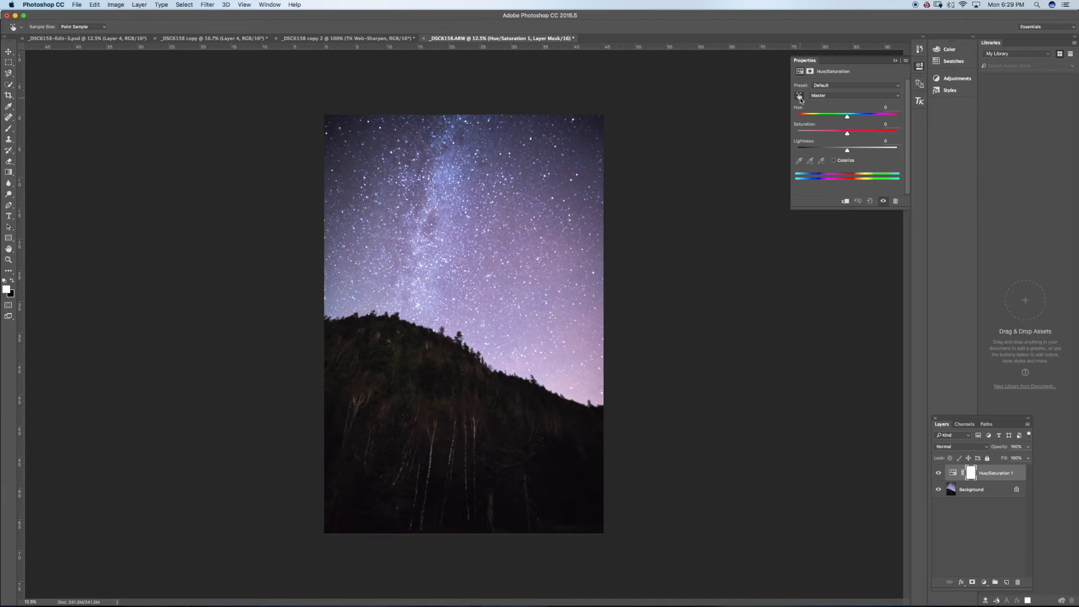
click(444, 229)
drag(448, 199, 446, 199)
drag(572, 257, 573, 264)
click(938, 473)
click(938, 472)
click(939, 473)
click(938, 473)
click(895, 60)
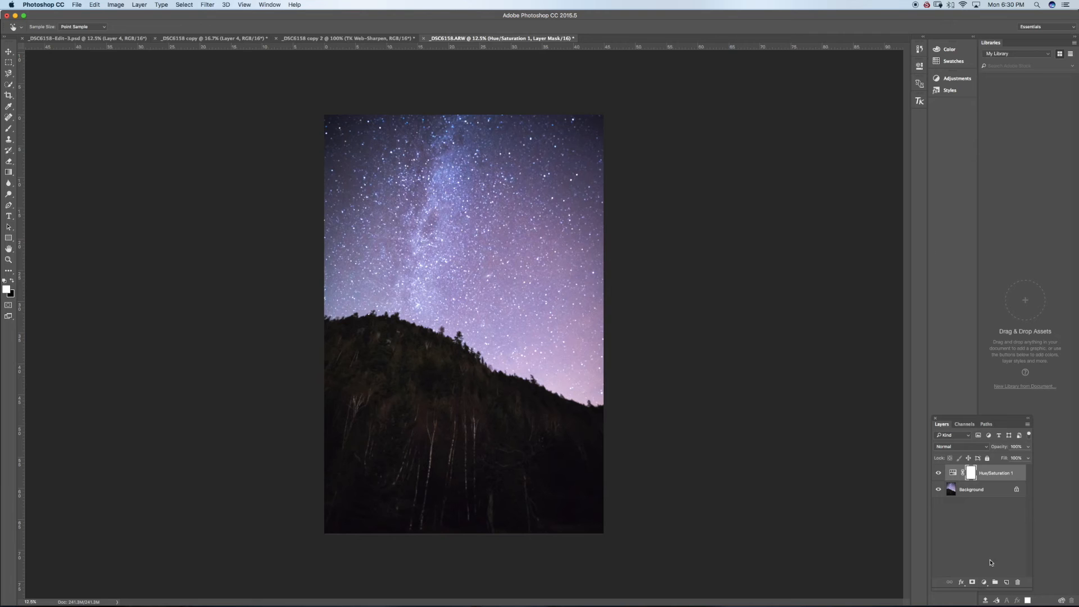
Step: Stamp all visible layers into a new layer and apply a Gaussian Blur with a 14.8-pixel radius
click(984, 582)
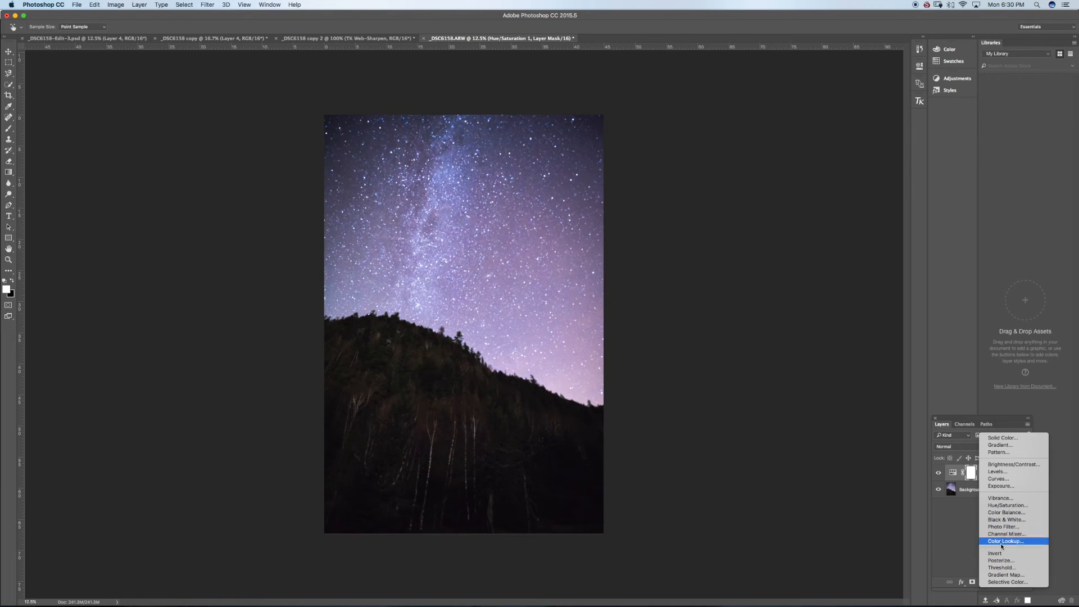
click(952, 535)
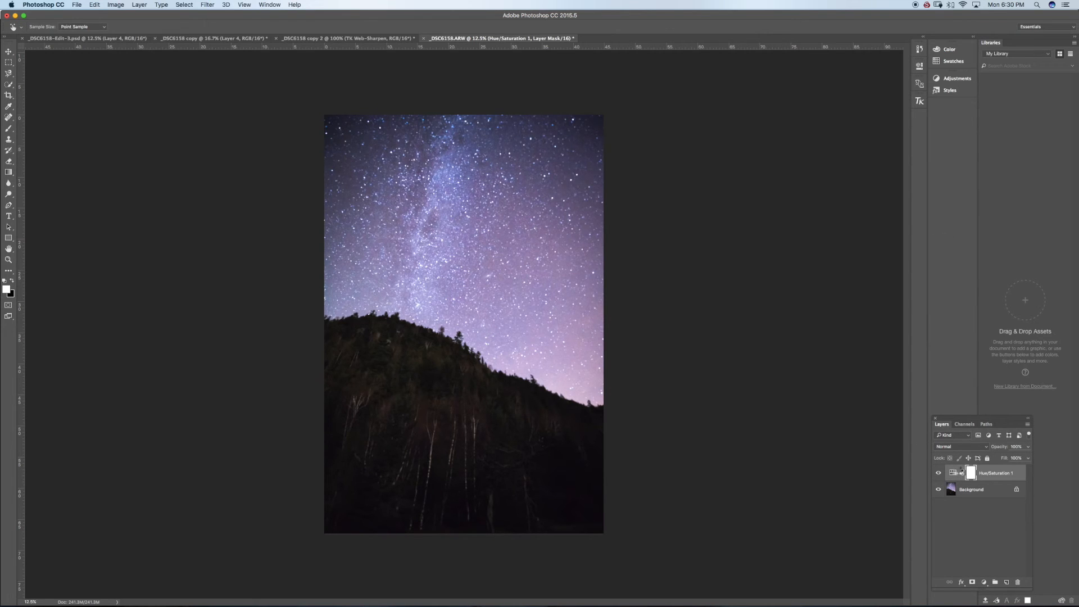
key(super+alt+shift+e)
click(207, 5)
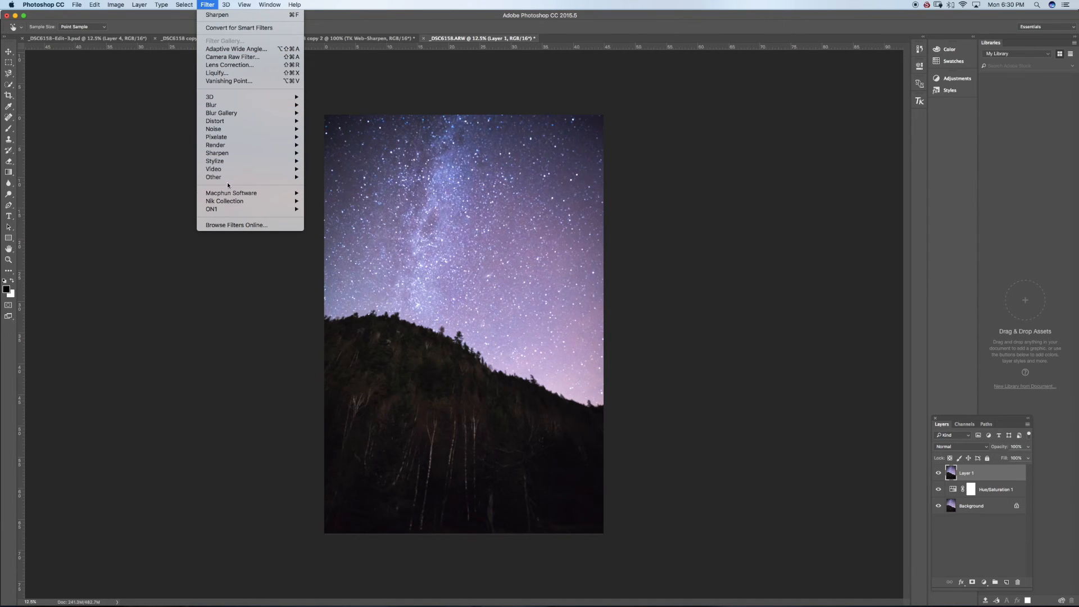
mouse_move(232, 113)
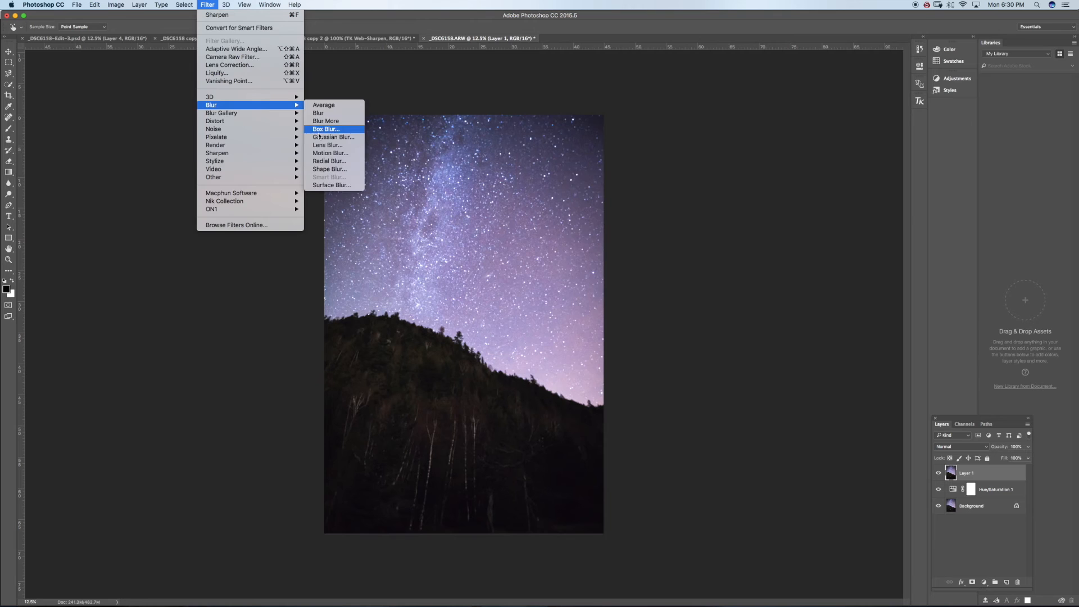
click(326, 137)
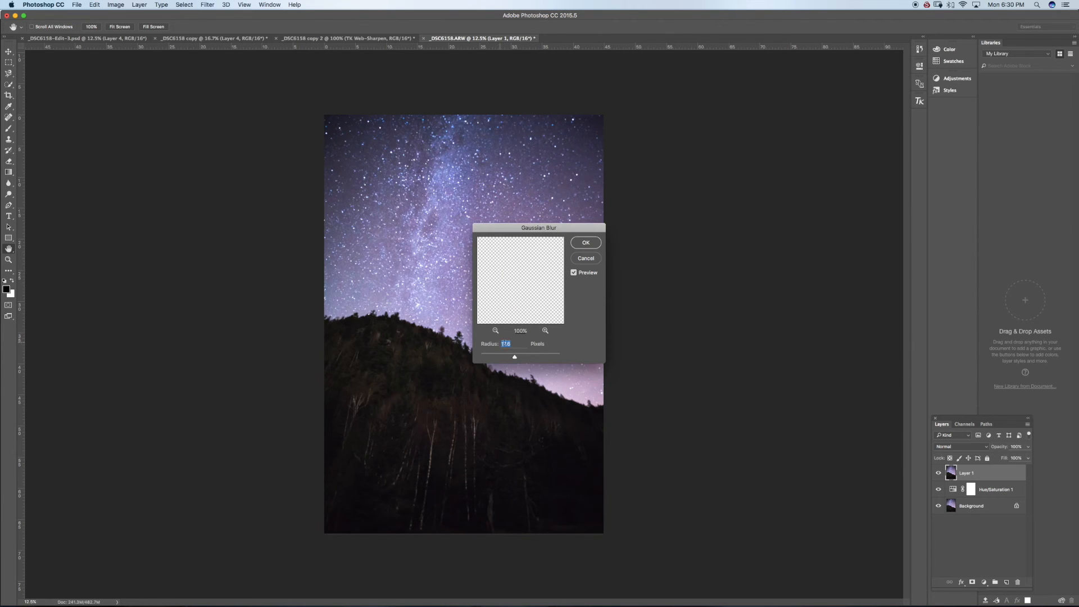
drag(515, 358, 513, 359)
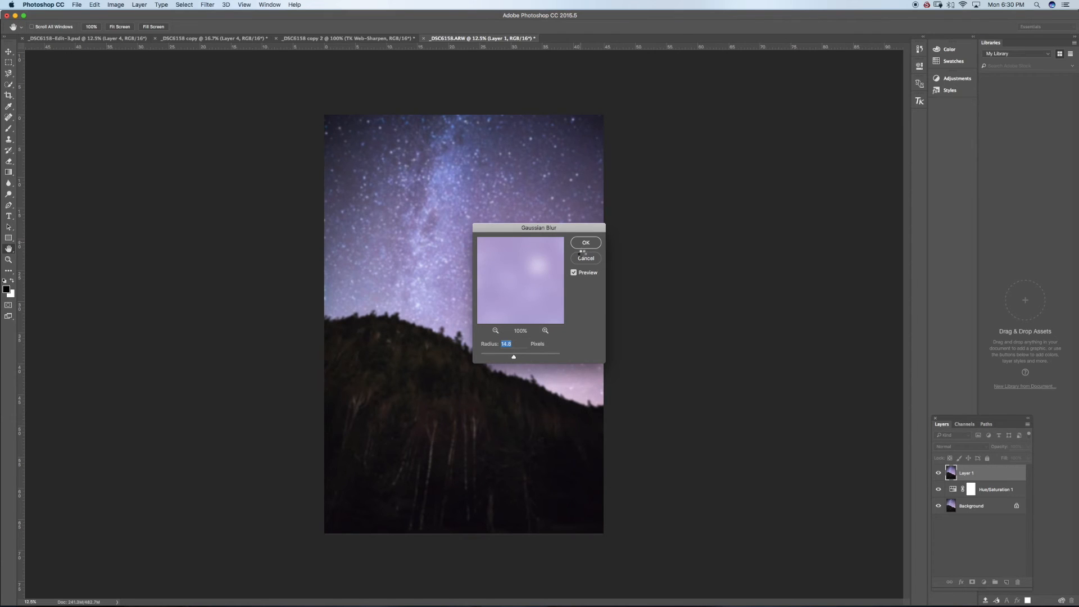
click(583, 243)
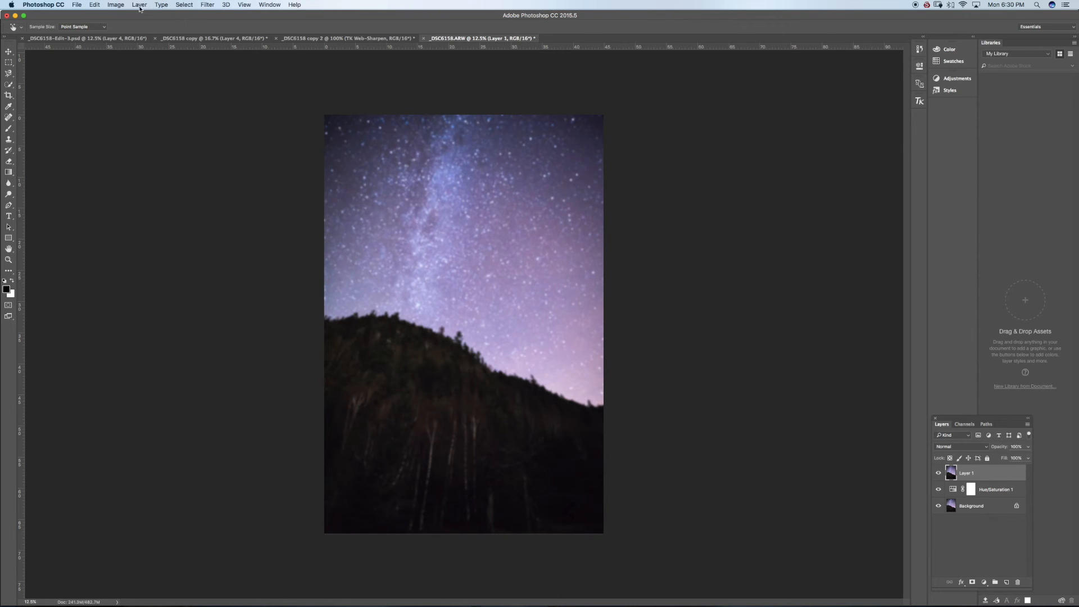
Step: Increase the blurred layer's contrast with a Brightness/Contrast adjustment
click(116, 5)
mouse_move(137, 28)
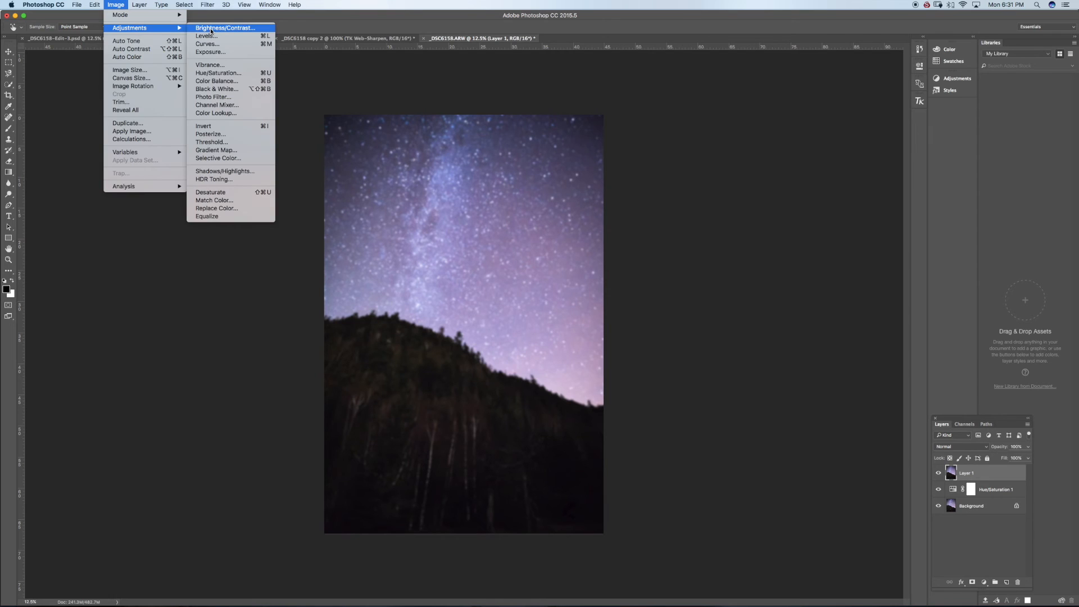
click(213, 28)
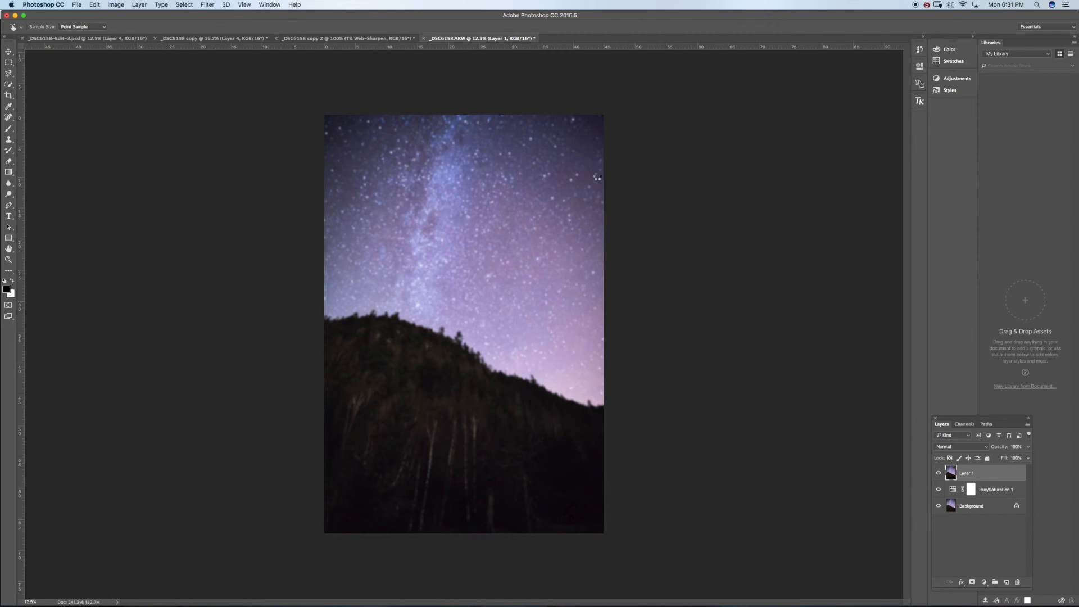
mouse_move(520, 301)
mouse_down()
mouse_move(553, 303)
mouse_move(522, 283)
mouse_up()
click(587, 272)
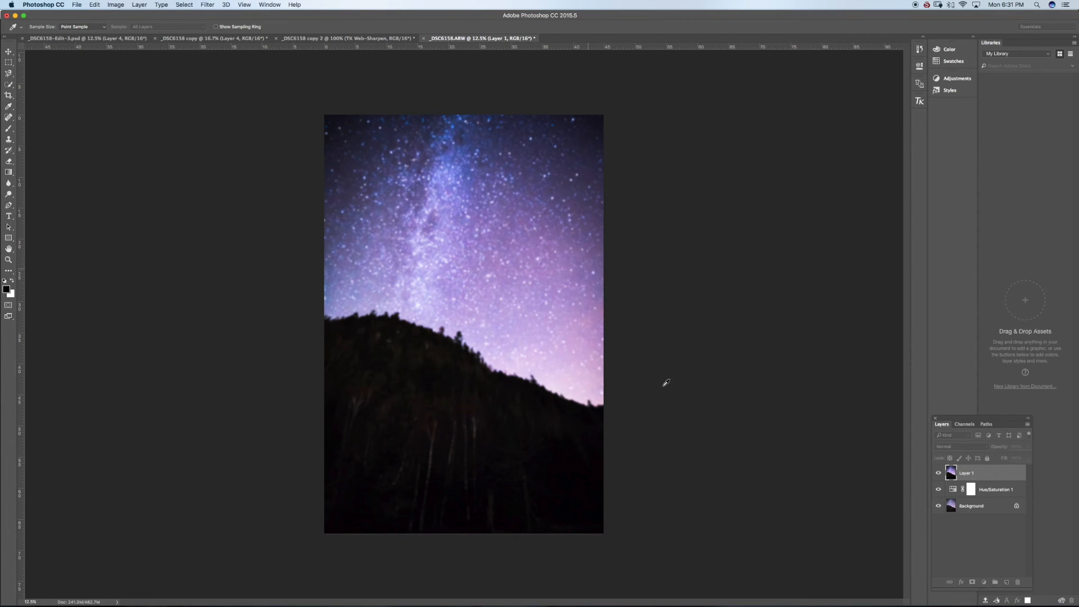
Step: Reduce the blurred layer's opacity to 10%, comparing the image with the layer shown and hidden
click(8, 250)
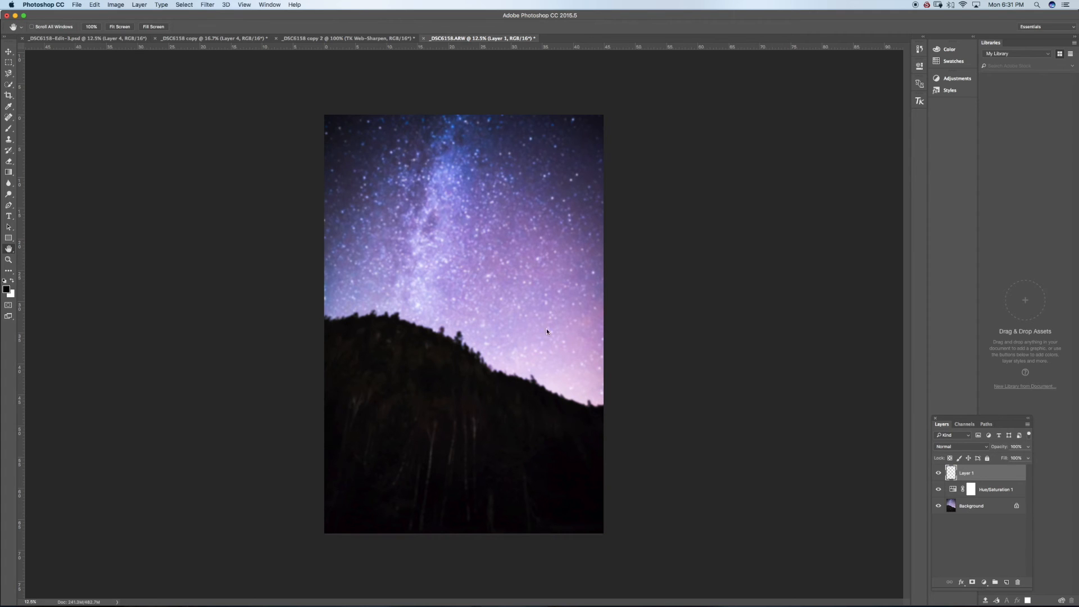
drag(962, 475, 963, 477)
drag(1004, 448, 961, 460)
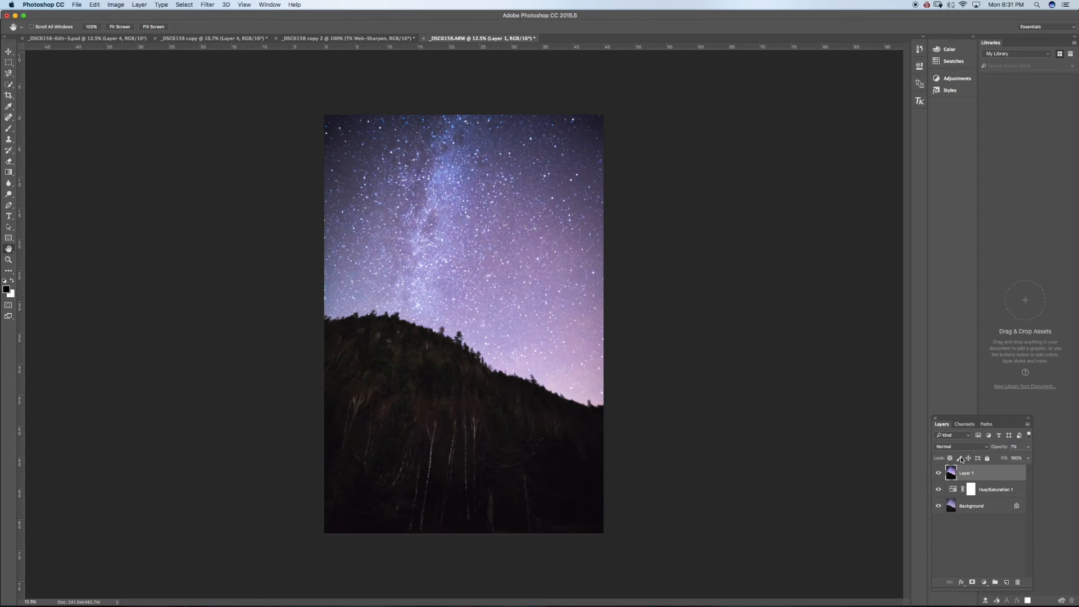
click(943, 474)
click(942, 474)
click(942, 473)
click(938, 475)
drag(996, 449, 998, 451)
click(940, 475)
click(940, 475)
click(940, 475)
click(941, 471)
click(941, 470)
click(941, 470)
Step: Create a web-sharpened copy with TKActions at a vertical final dimension of 960 pixels, and return to the _DSC6158.ARW document
click(919, 103)
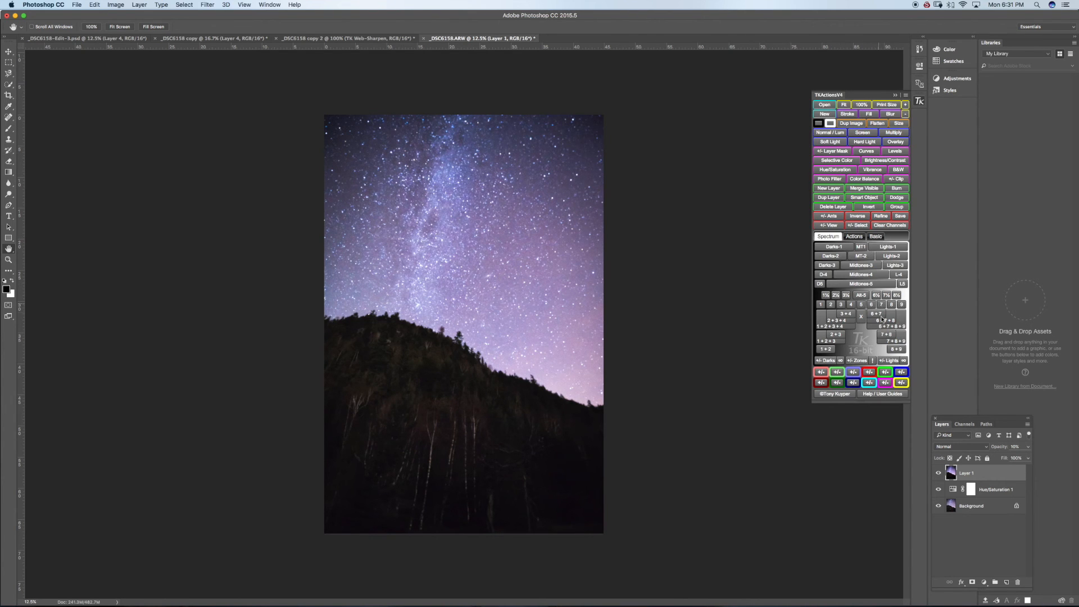
click(855, 236)
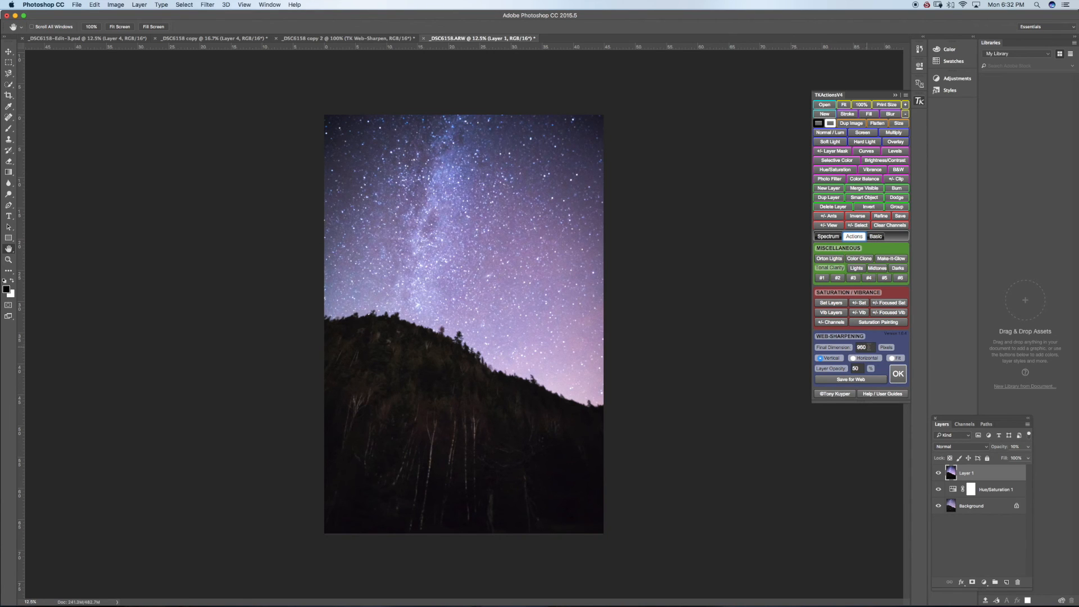
click(899, 375)
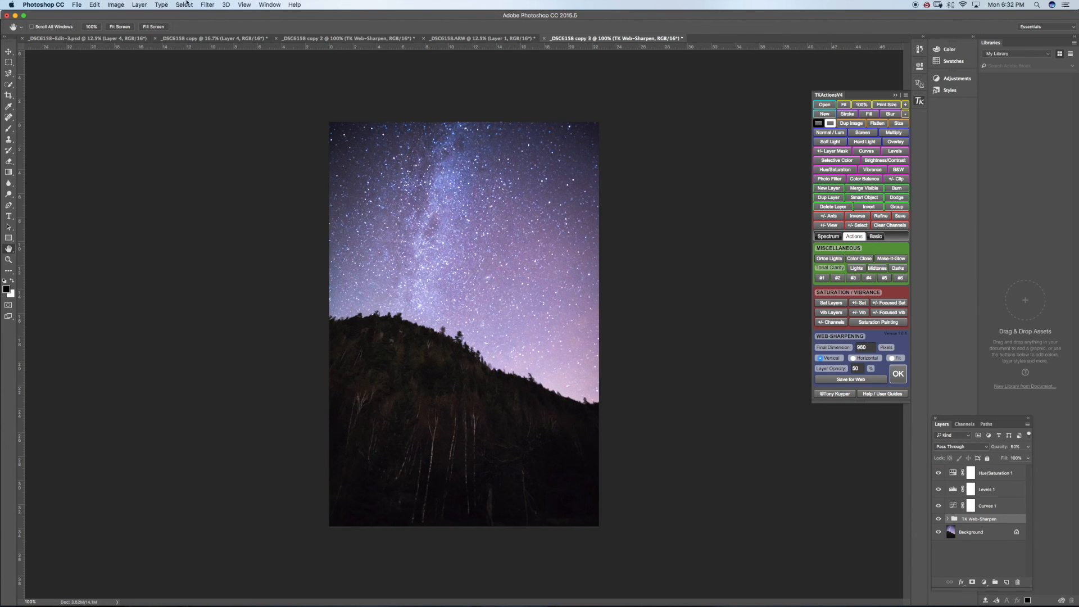
click(465, 38)
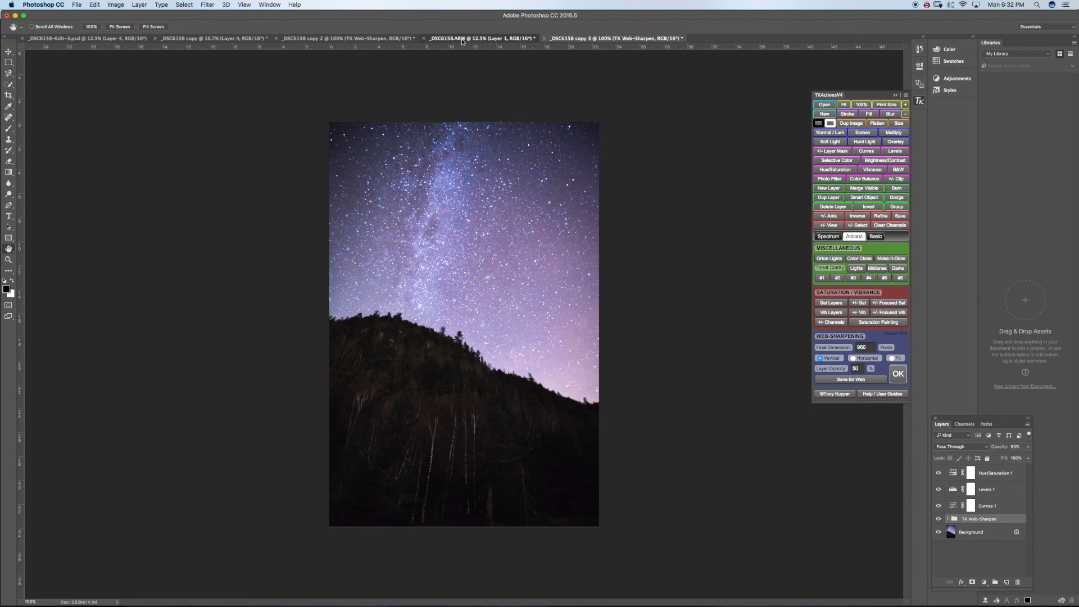
Step: Save the layered edit of _DSC6158.ARW and switch to Lightroom
click(76, 5)
click(84, 84)
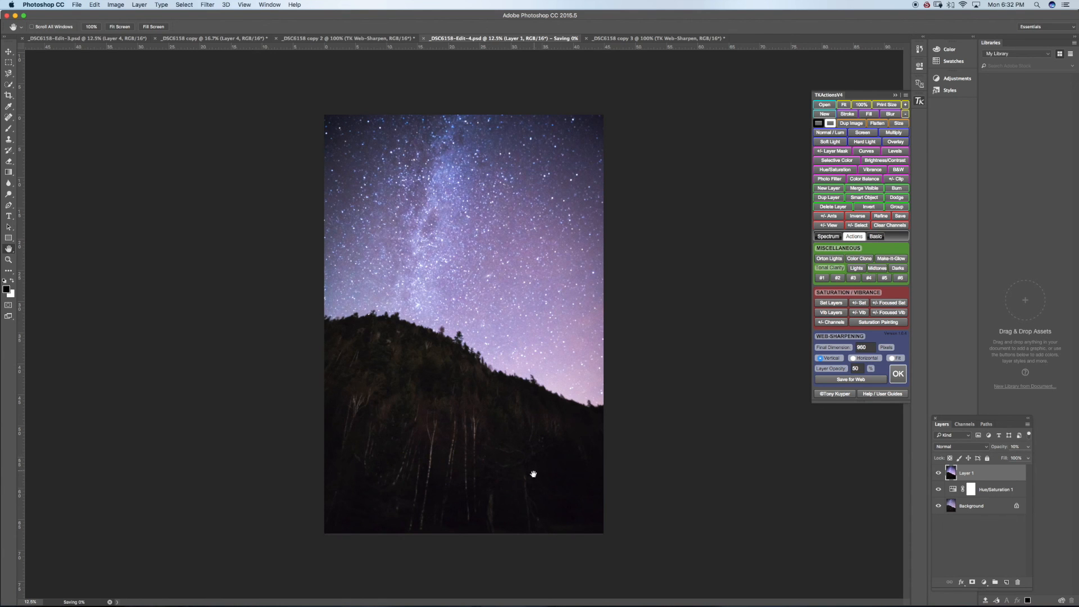
mouse_move(671, 590)
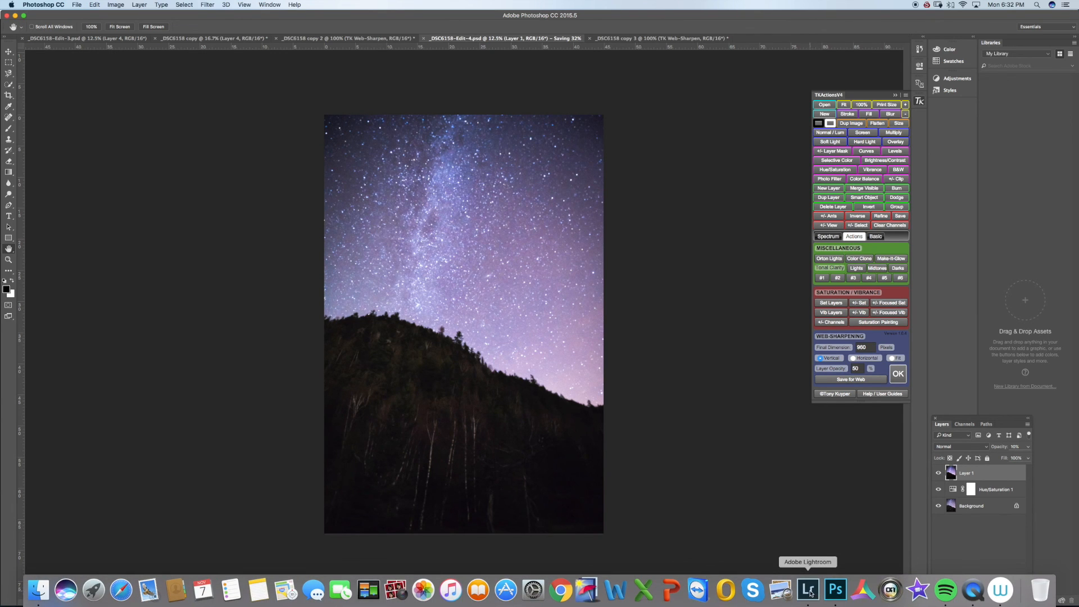
click(809, 590)
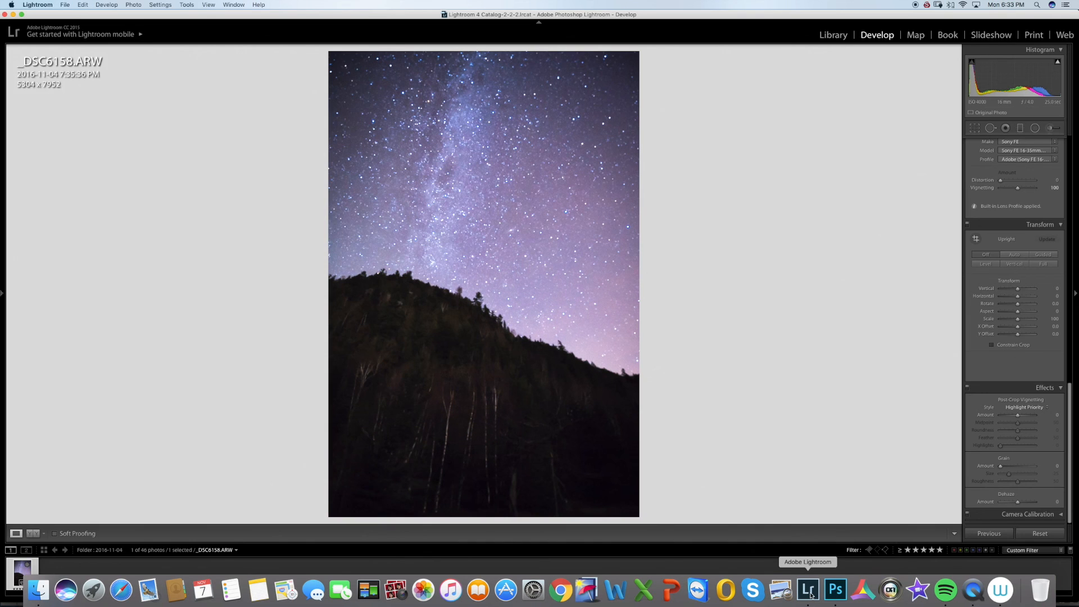
click(830, 593)
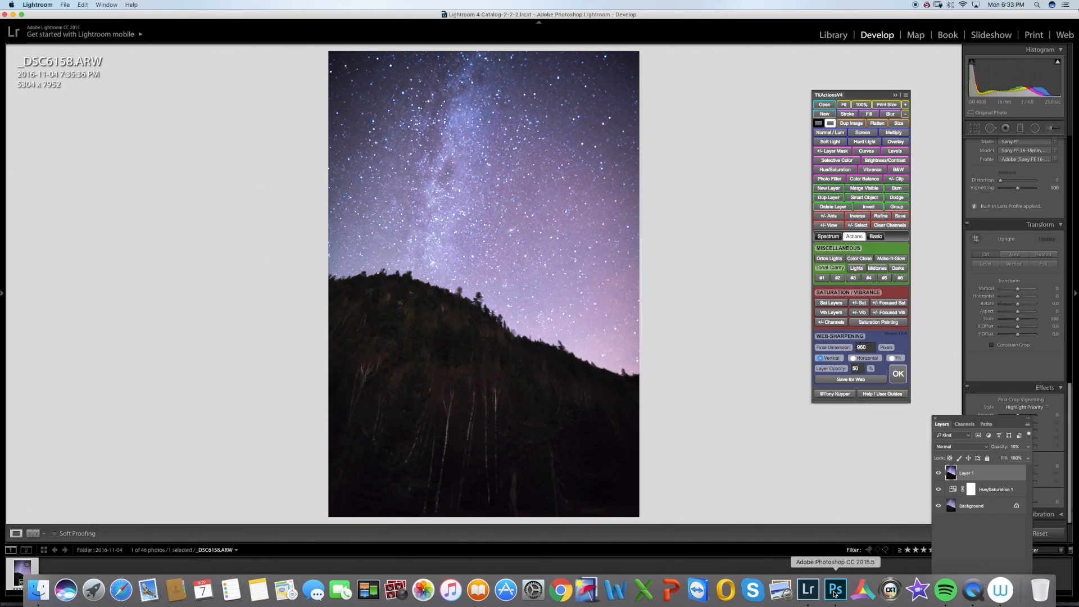
click(804, 594)
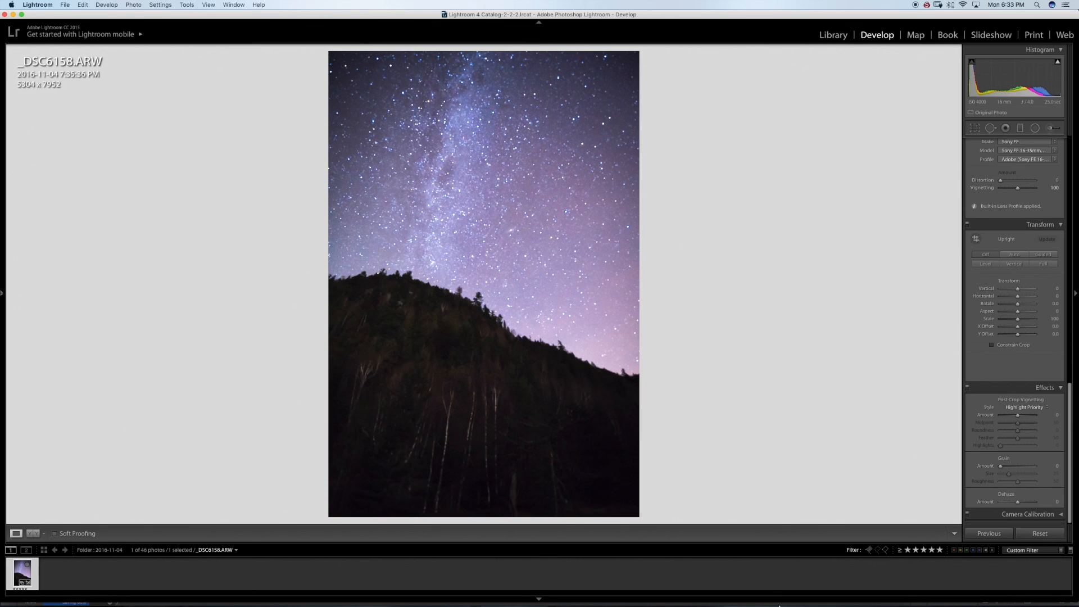
click(835, 594)
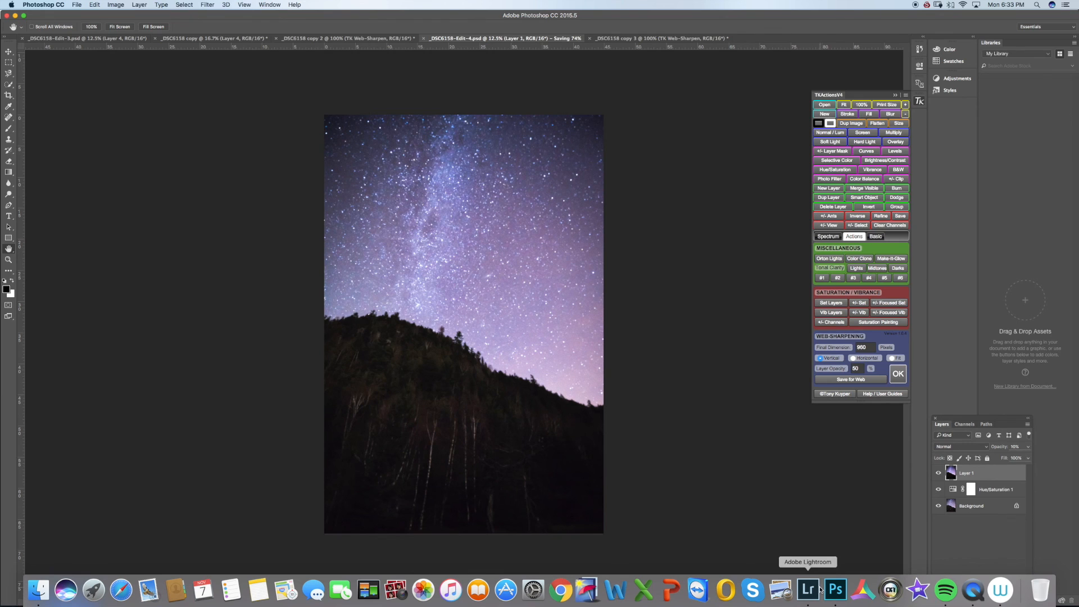
click(809, 588)
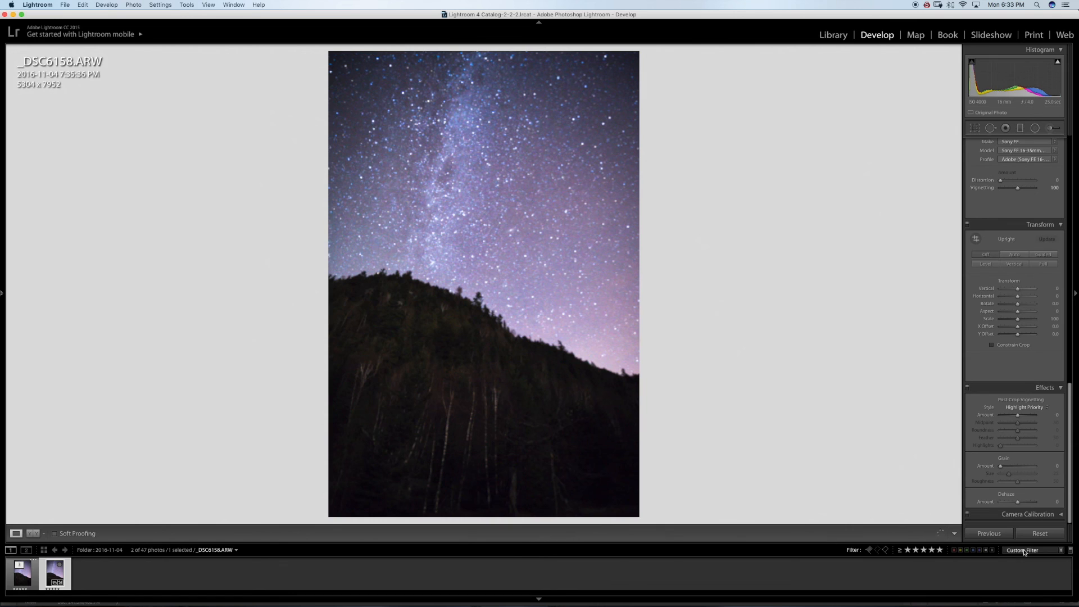
Step: Reset the Develop settings of the original _DSC6158.ARW and display the edited _DSC6158-Edit-4.psd for comparison
click(1042, 533)
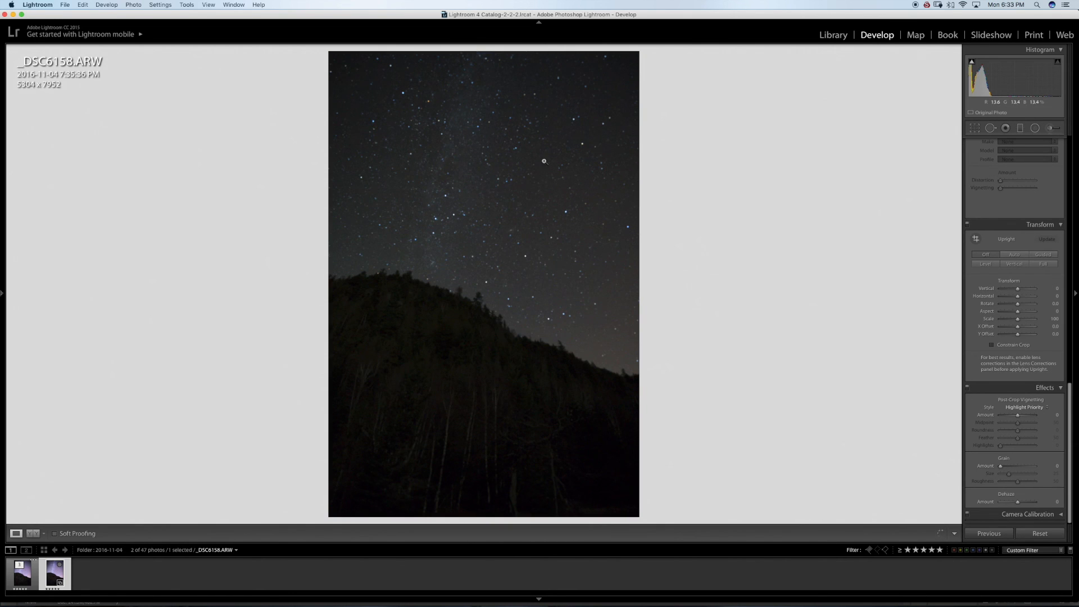
click(25, 578)
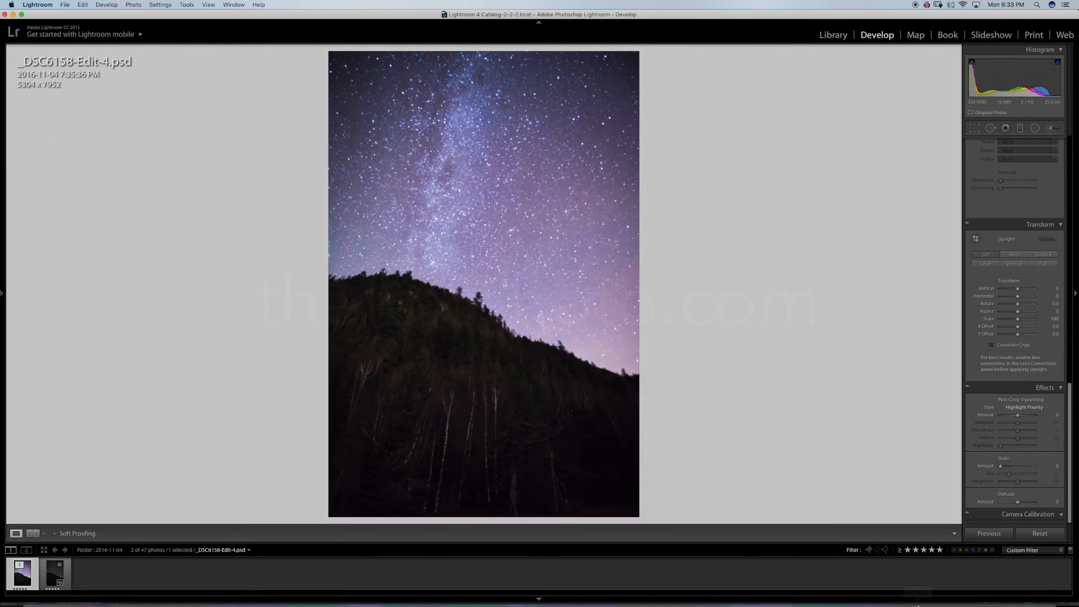
mouse_move(917, 605)
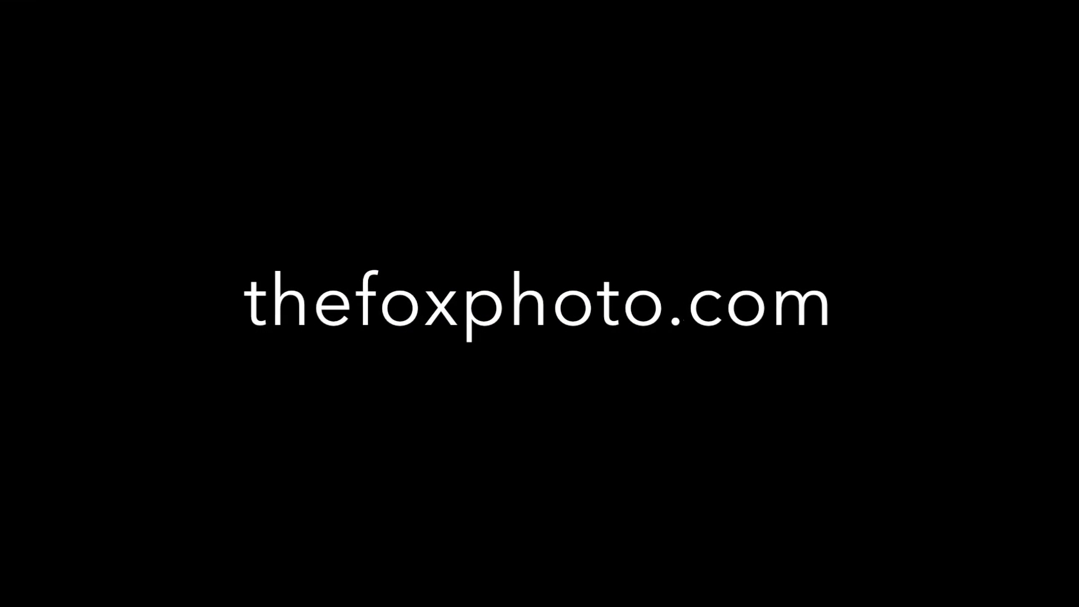